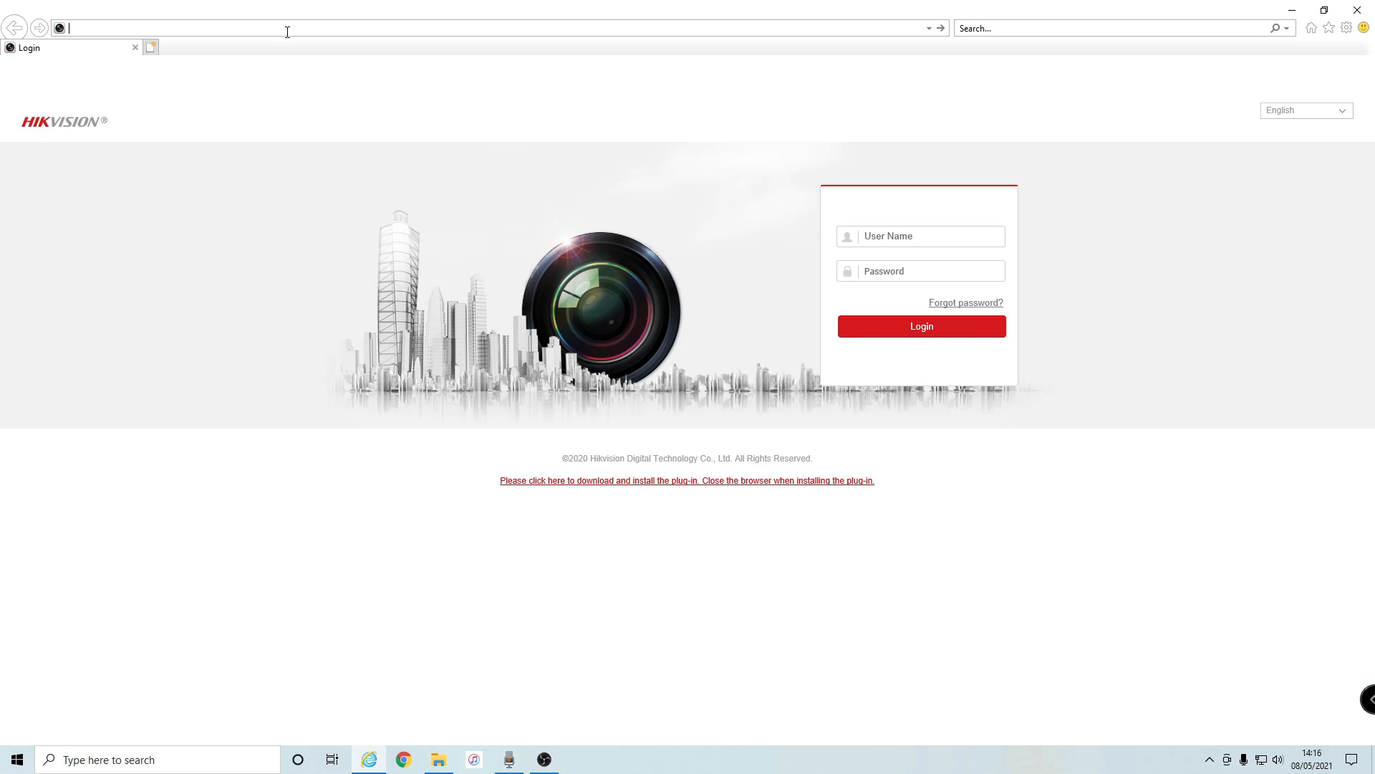
- Load the Hikvision camera login page at 192.168.0.36 in Internet Explorer
{"action": "type", "text": "192"}
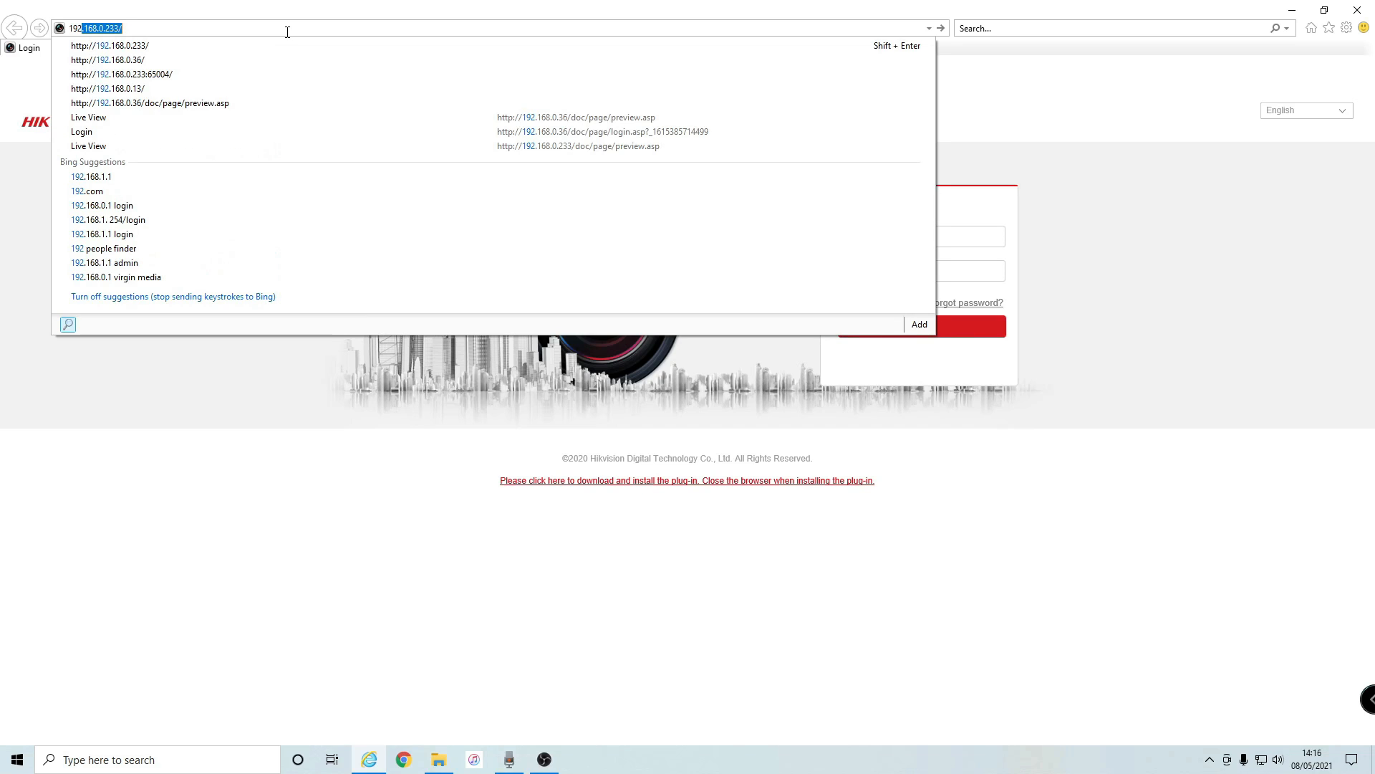
{"action": "type", "text": ".168"}
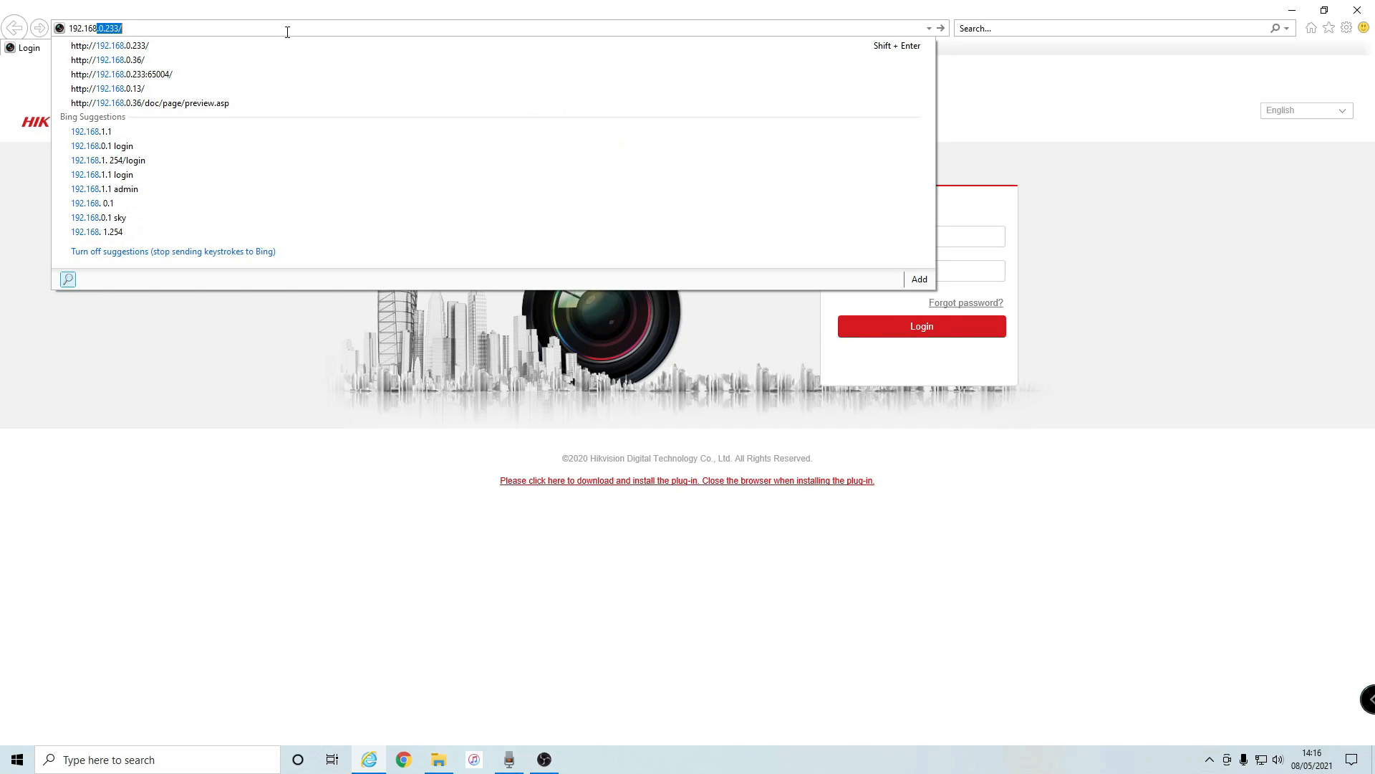
{"action": "type", "text": ".0.36"}
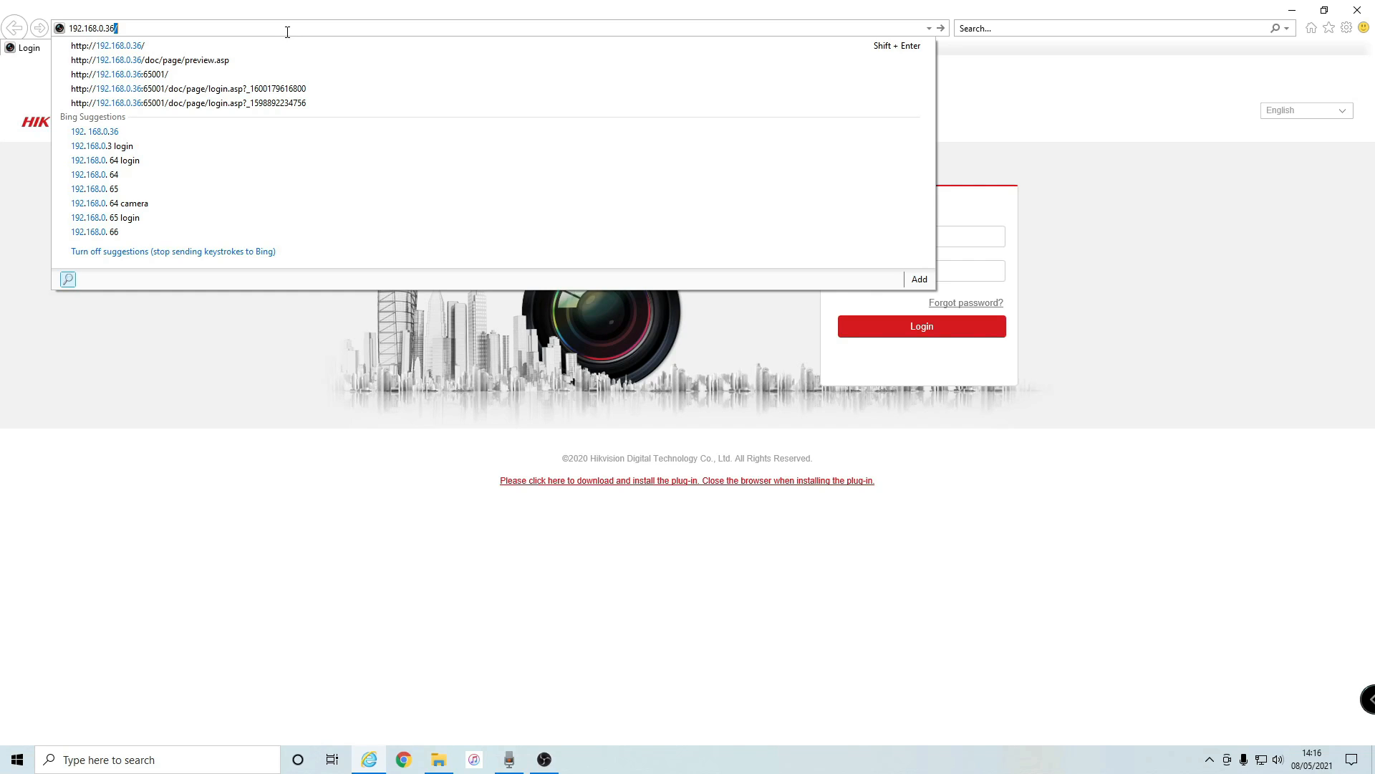
{"action": "key", "text": "Return"}
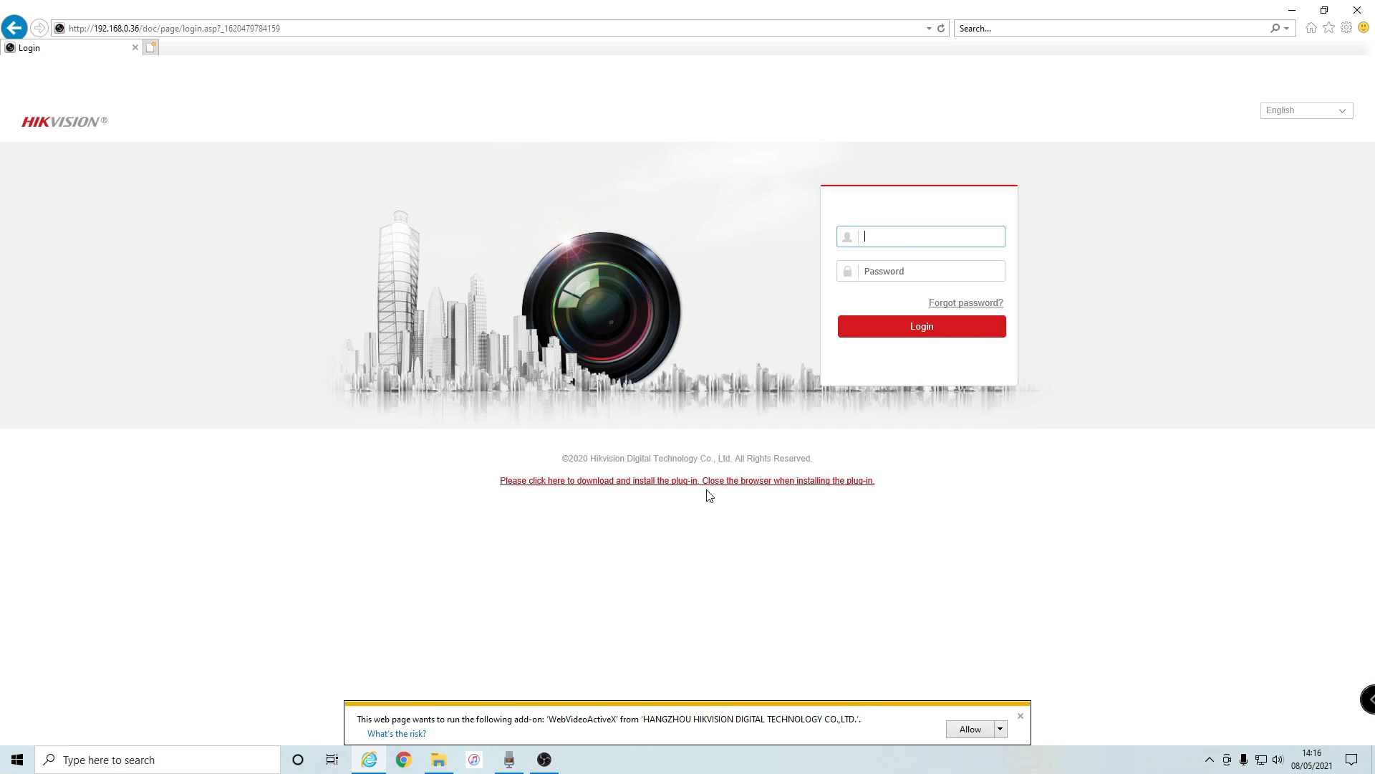
- Download and install Web Components, then allow the WebVideoActiveX add-on on all websites
{"action": "left_click", "coordinate": [666, 489]}
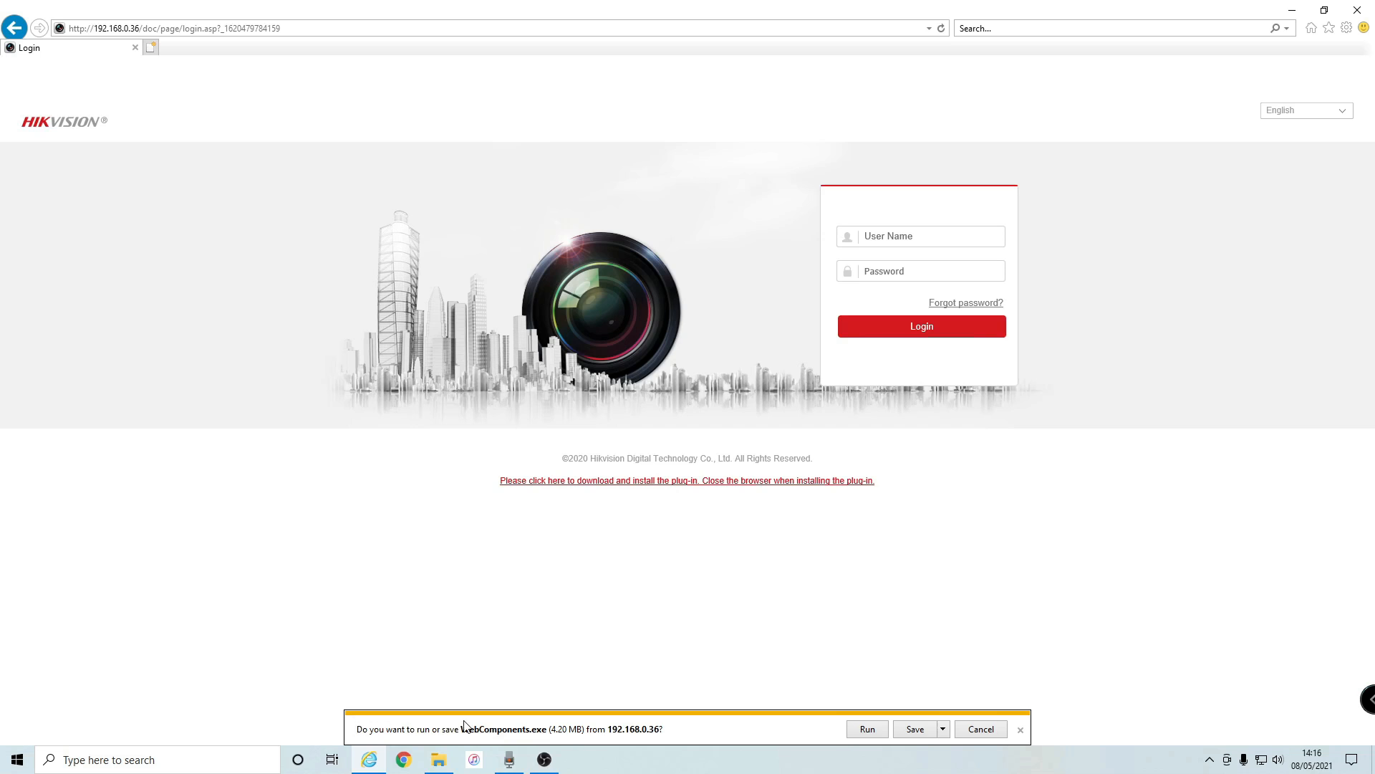
{"action": "left_click", "coordinate": [858, 731]}
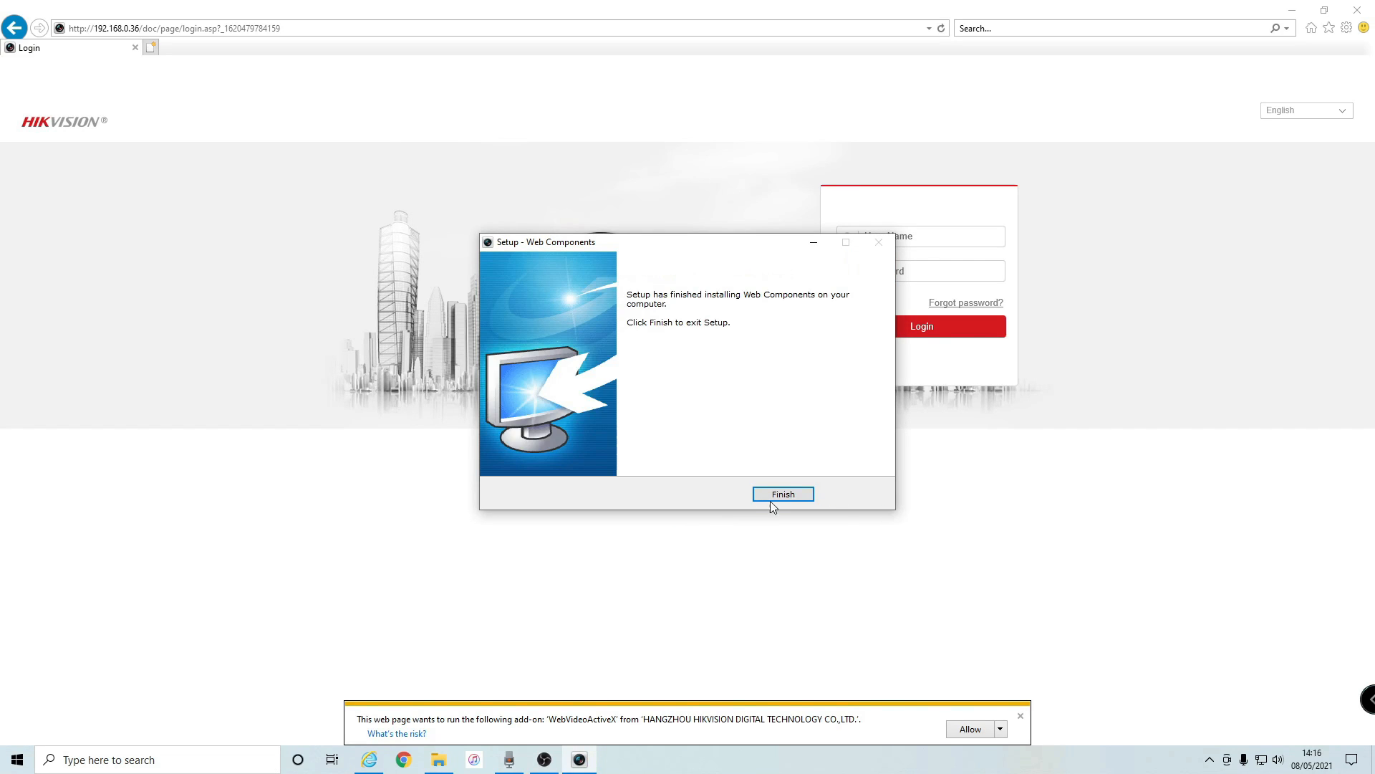
{"action": "left_click", "coordinate": [772, 499]}
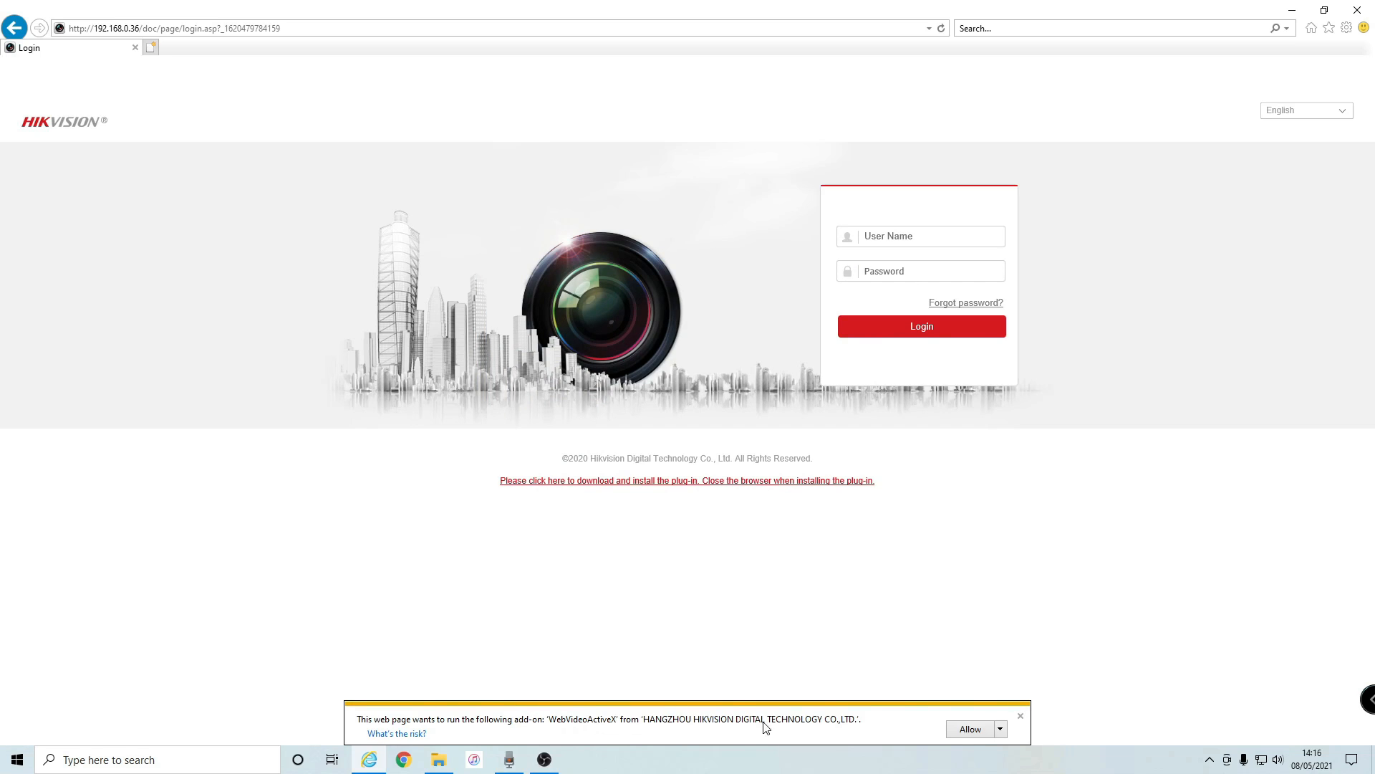
{"action": "left_click", "coordinate": [1001, 729]}
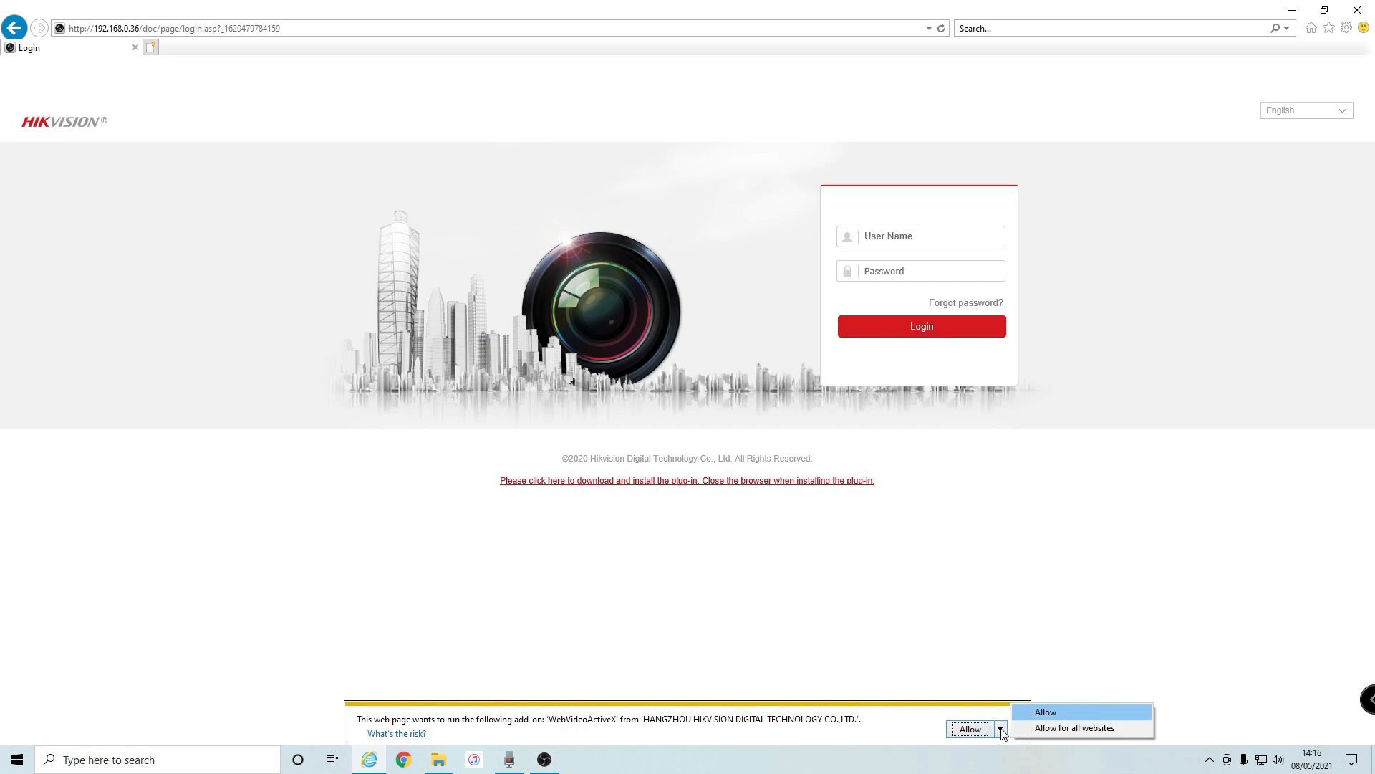
{"action": "left_click", "coordinate": [1065, 729]}
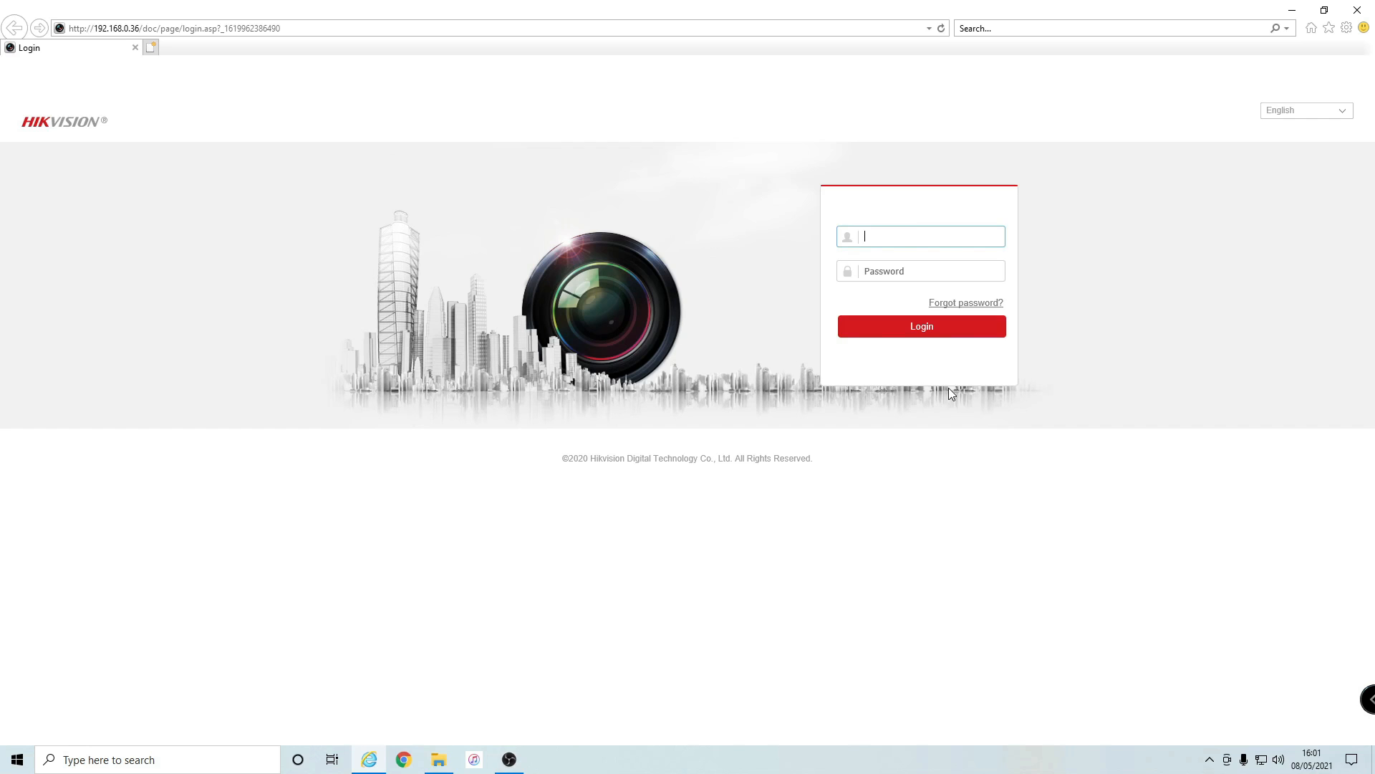
- Log in as admin with the account password
{"action": "type", "text": "admin"}
{"action": "key", "text": "Tab"}
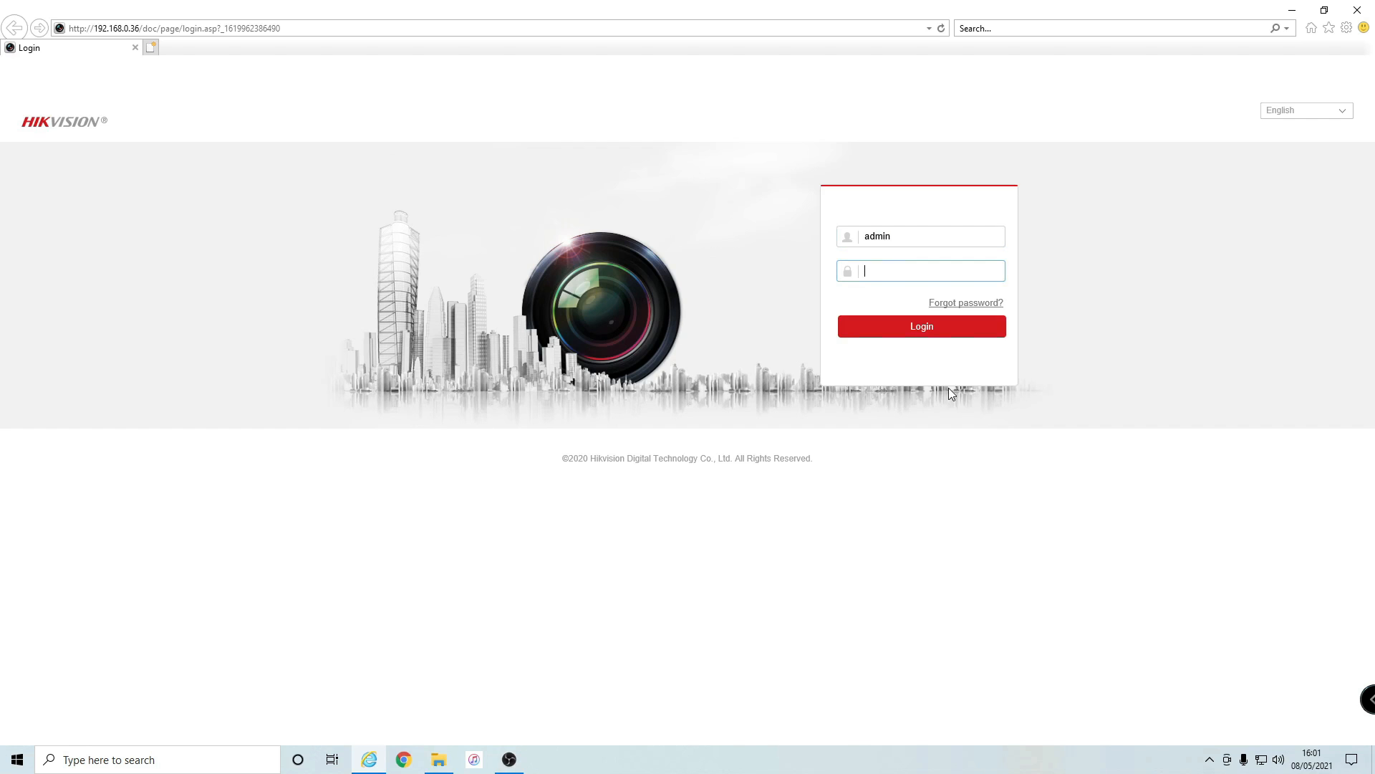
{"action": "type", "text": "•••••••••••••••"}
{"action": "key", "text": "Return"}
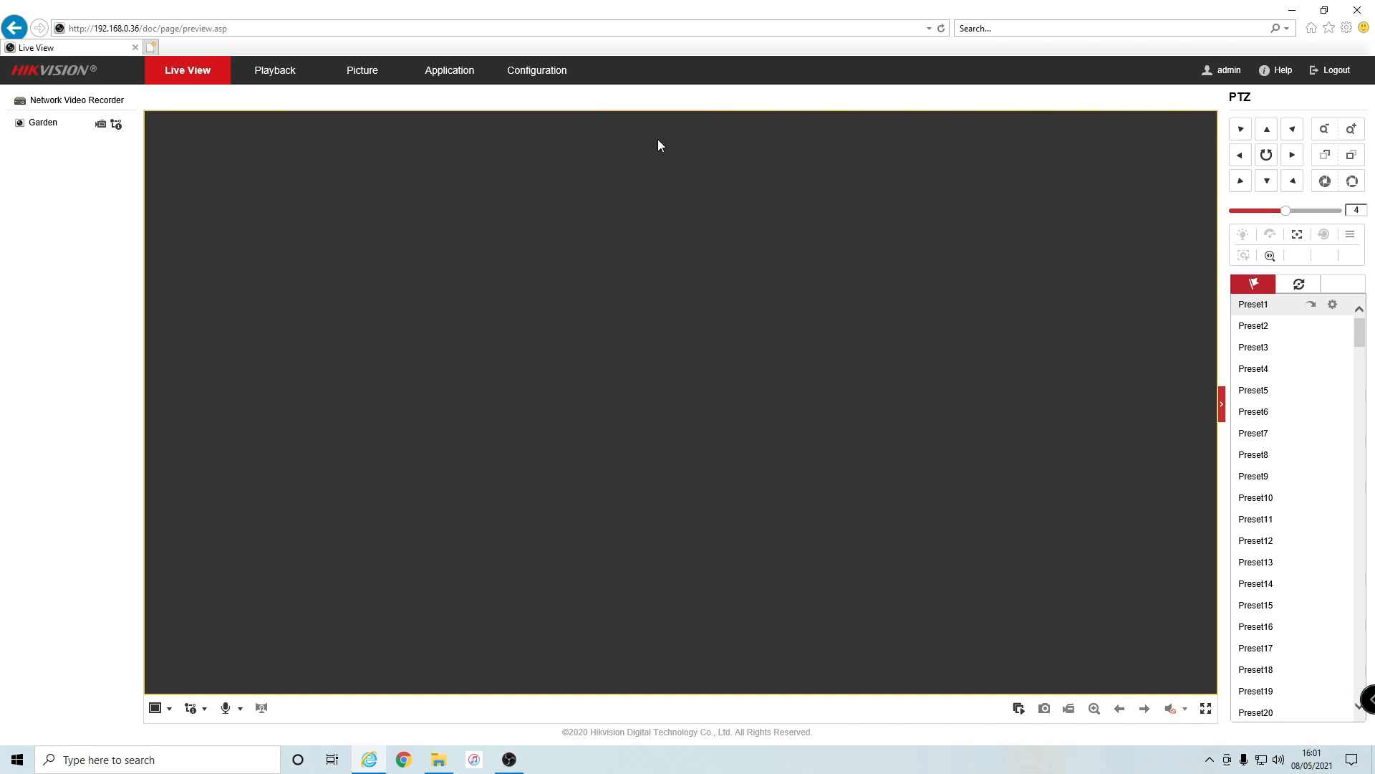
- Go to the Configuration > Local settings page
{"action": "left_click", "coordinate": [539, 85]}
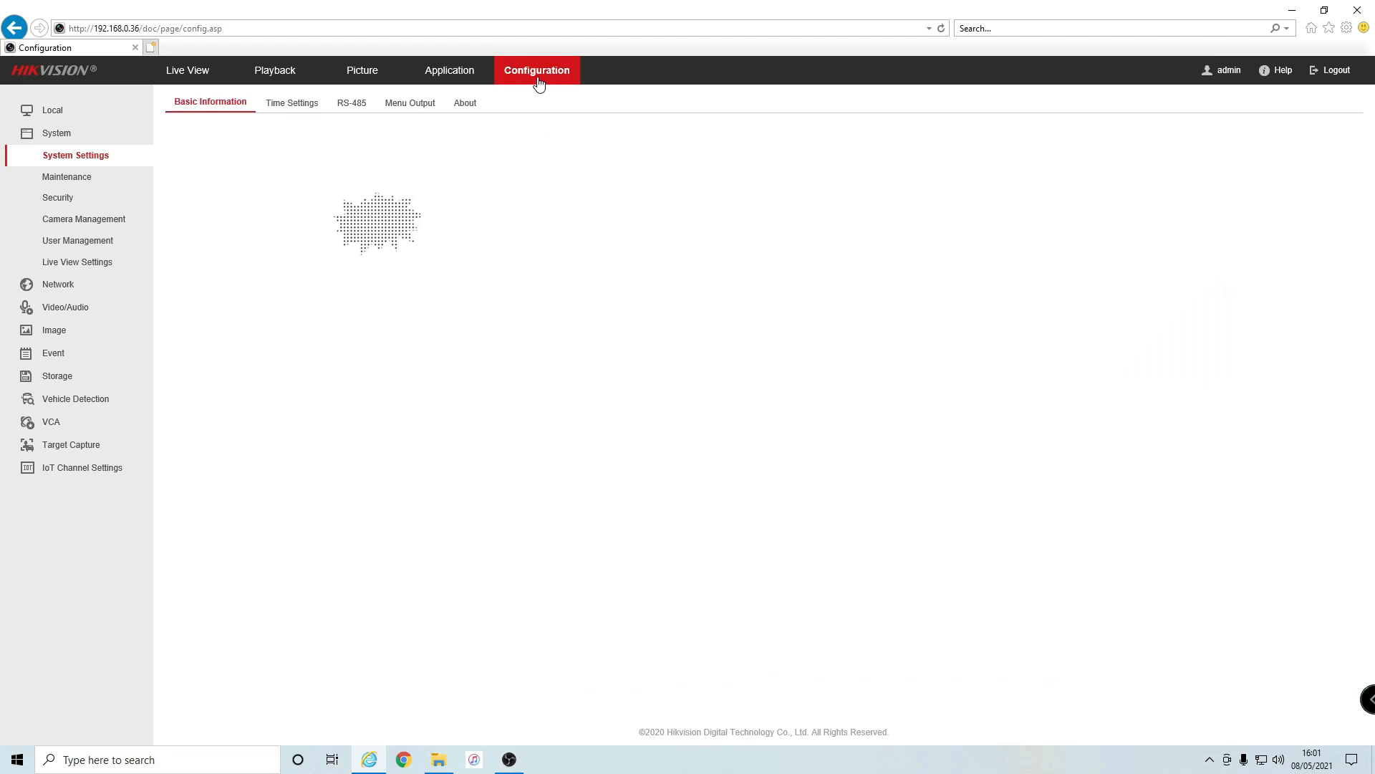
{"action": "left_click", "coordinate": [62, 353]}
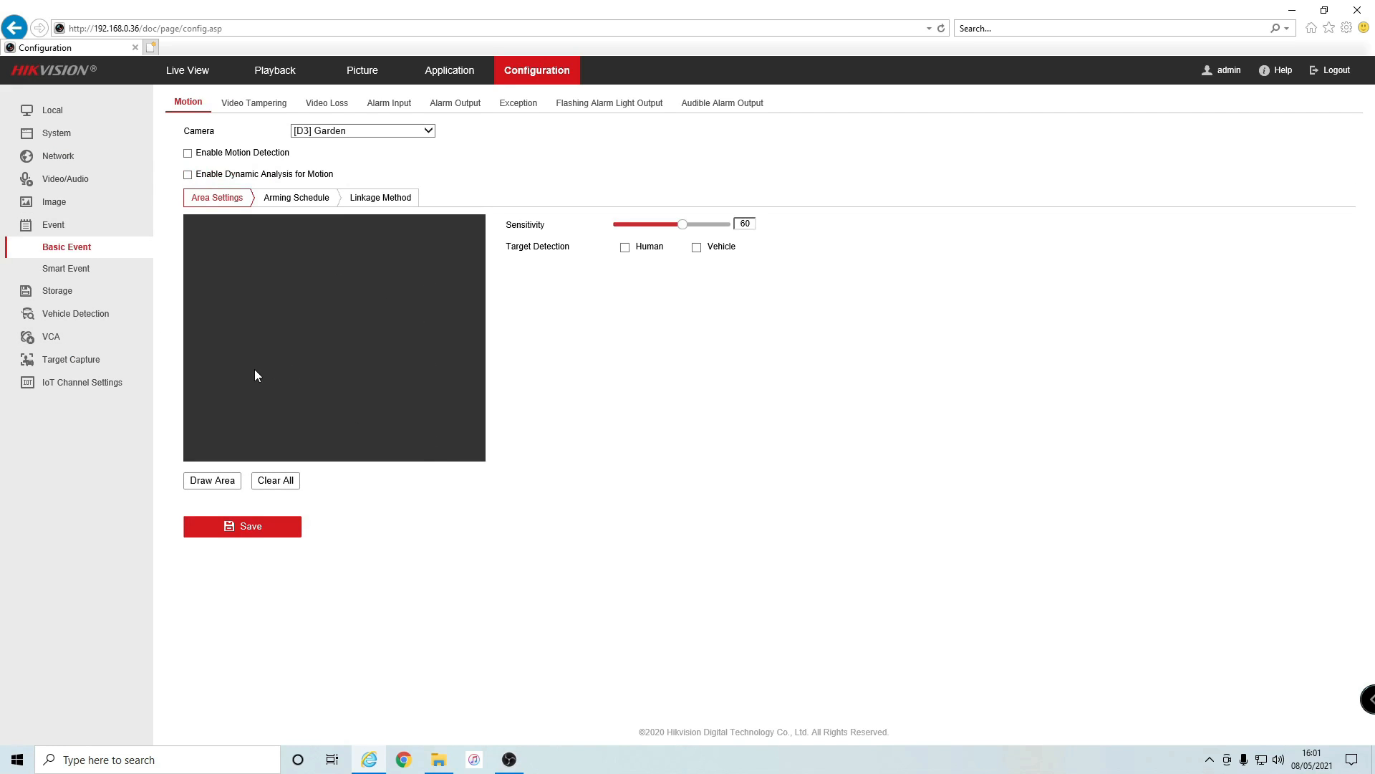
{"action": "left_click", "coordinate": [64, 119]}
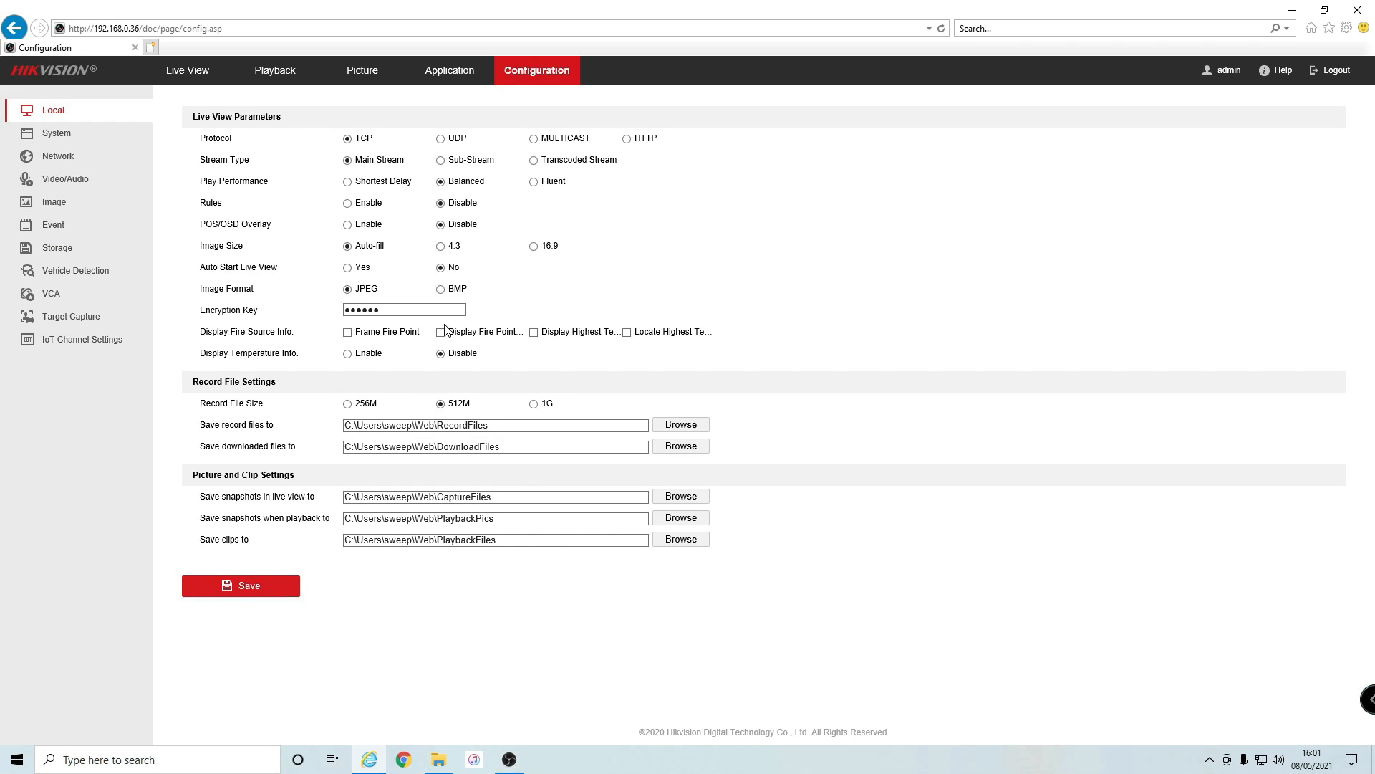
- Enter a new encryption key, enable Rules and Auto Start Live View, and save
{"action": "left_click", "coordinate": [425, 310]}
{"action": "type", "text": "aaaaaaaaaa"}
{"action": "left_click_drag", "start_coordinate": [206, 204], "coordinate": [212, 205]}
{"action": "left_click", "coordinate": [349, 204]}
{"action": "left_click", "coordinate": [348, 269]}
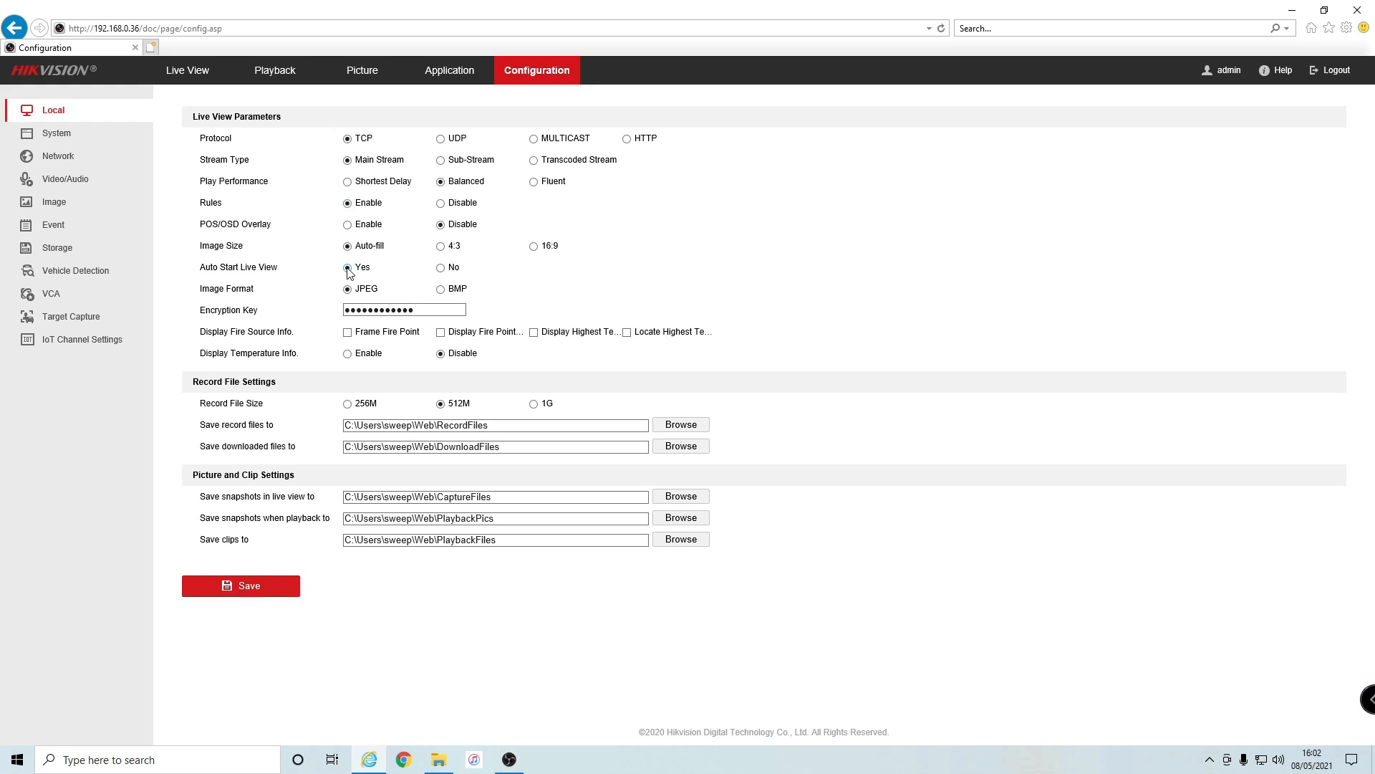
{"action": "left_click", "coordinate": [233, 594]}
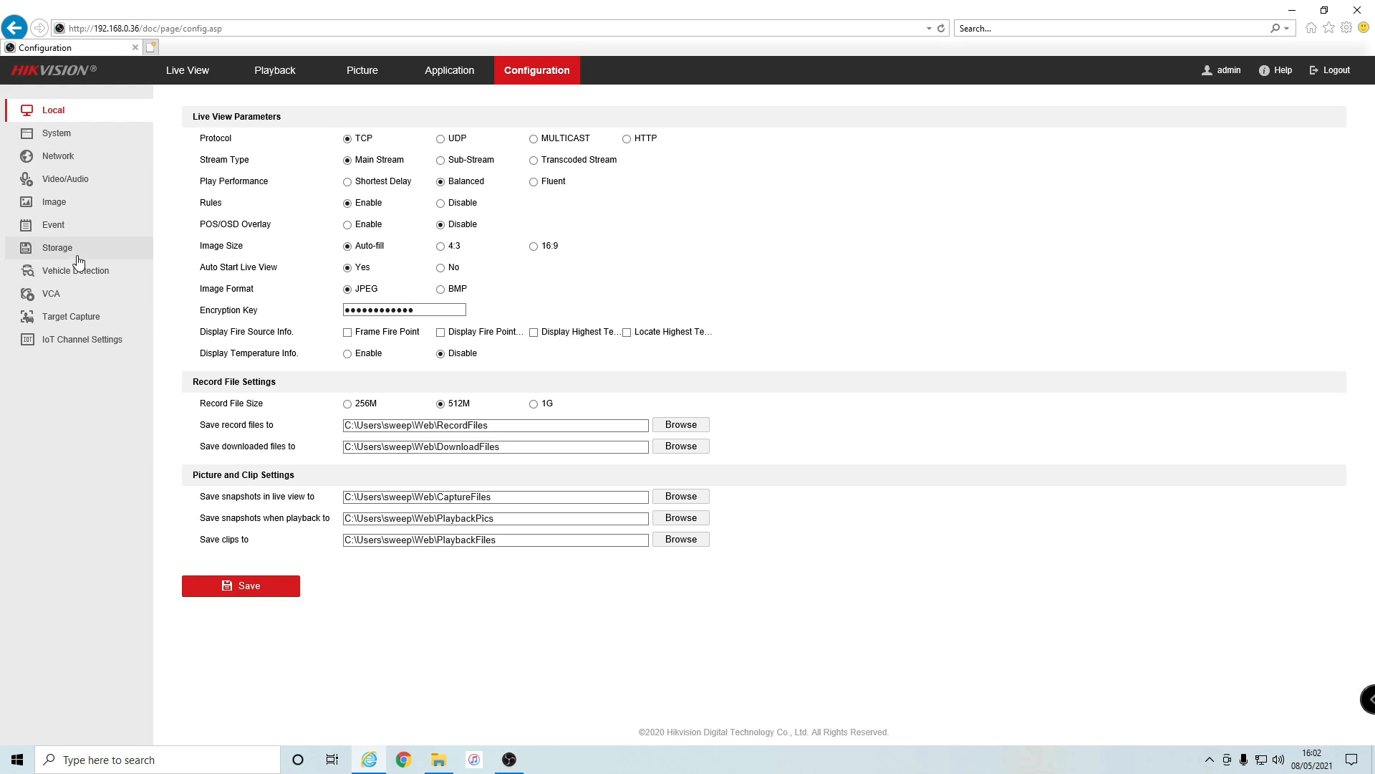
- Open Event > Smart Event > Intrusion Detection with camera [D3] Garden selected
{"action": "left_click", "coordinate": [66, 228]}
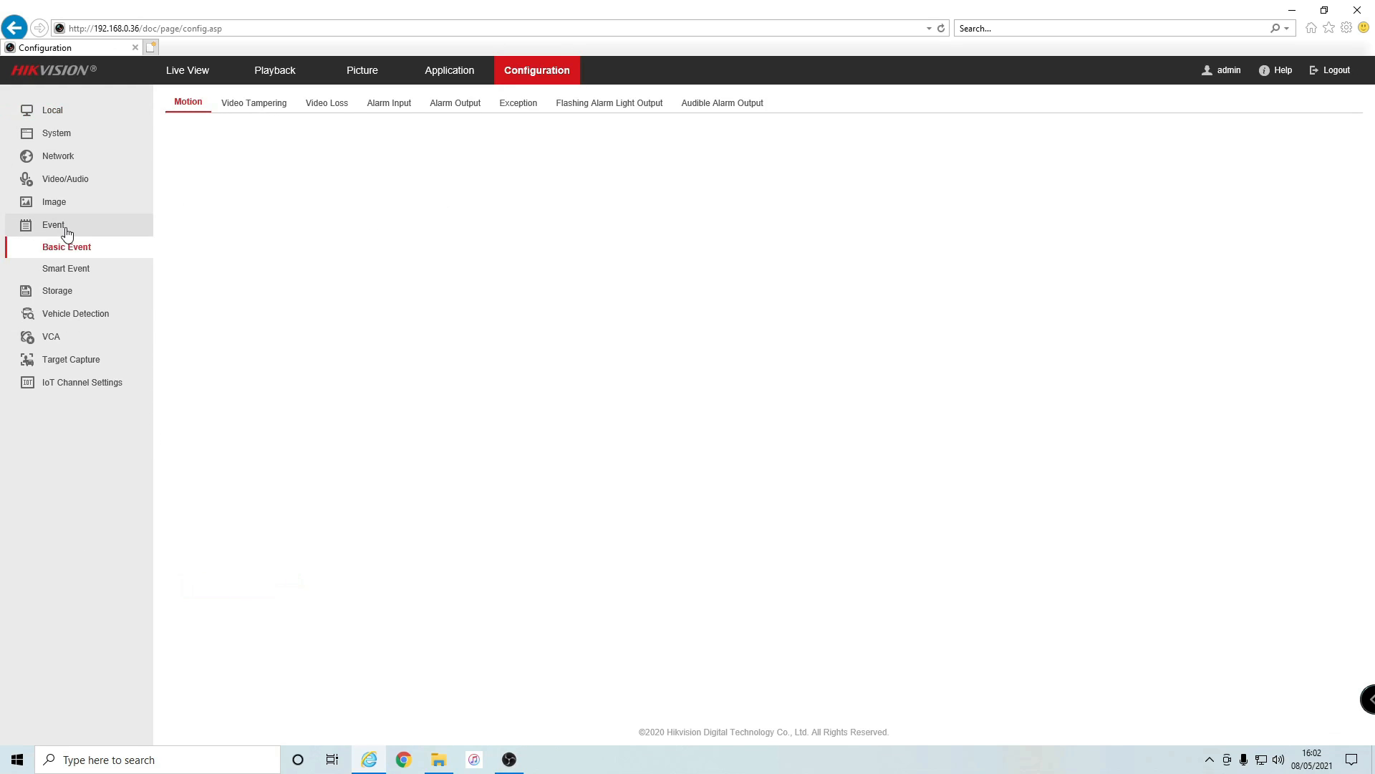
{"action": "left_click", "coordinate": [72, 269]}
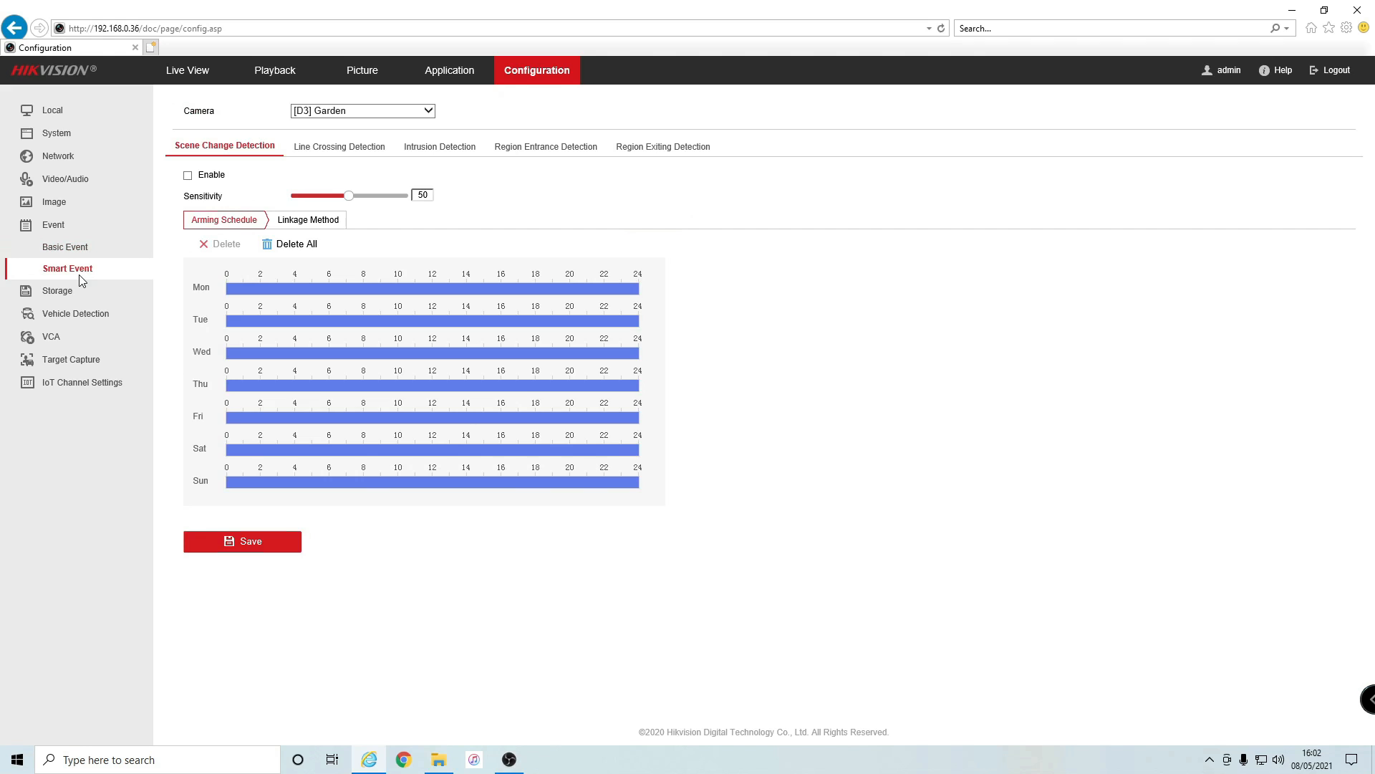
{"action": "left_click", "coordinate": [435, 150]}
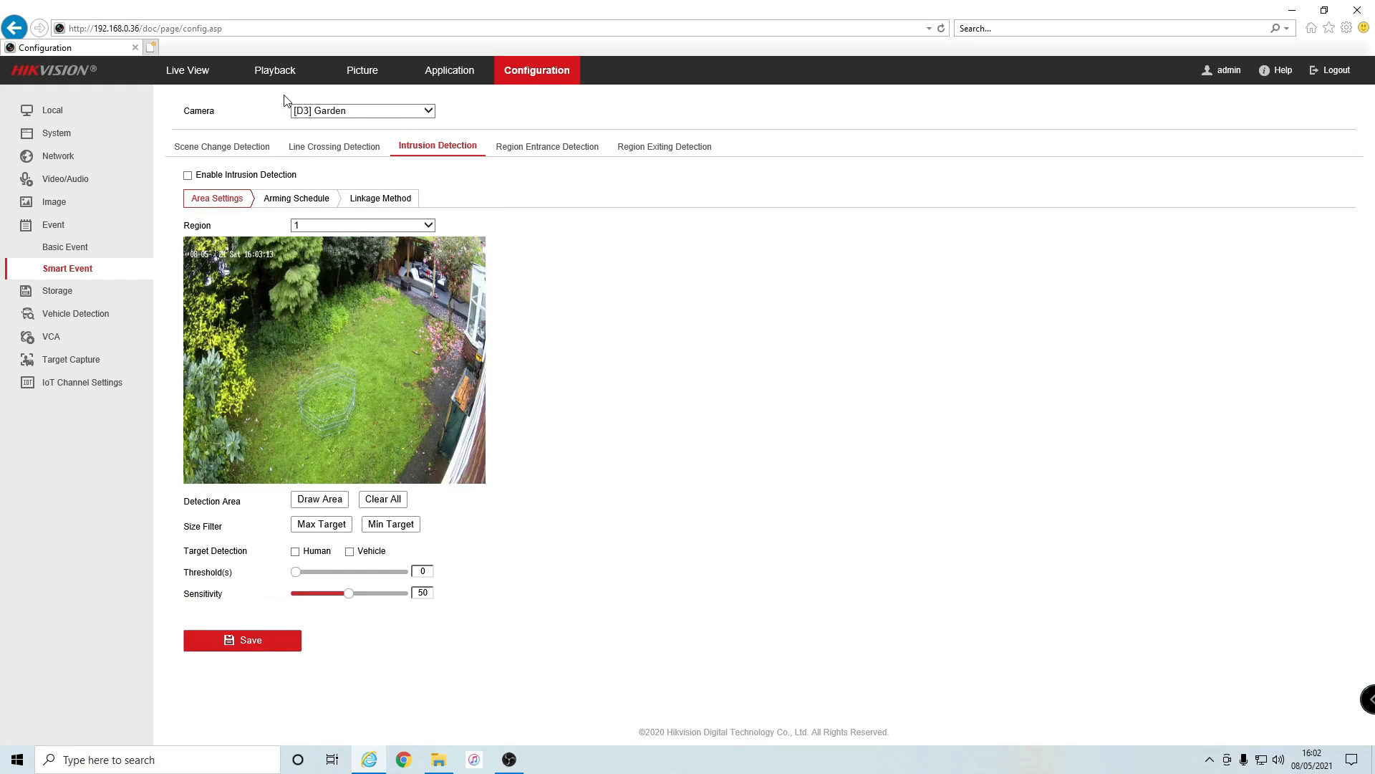
{"action": "left_click", "coordinate": [424, 112]}
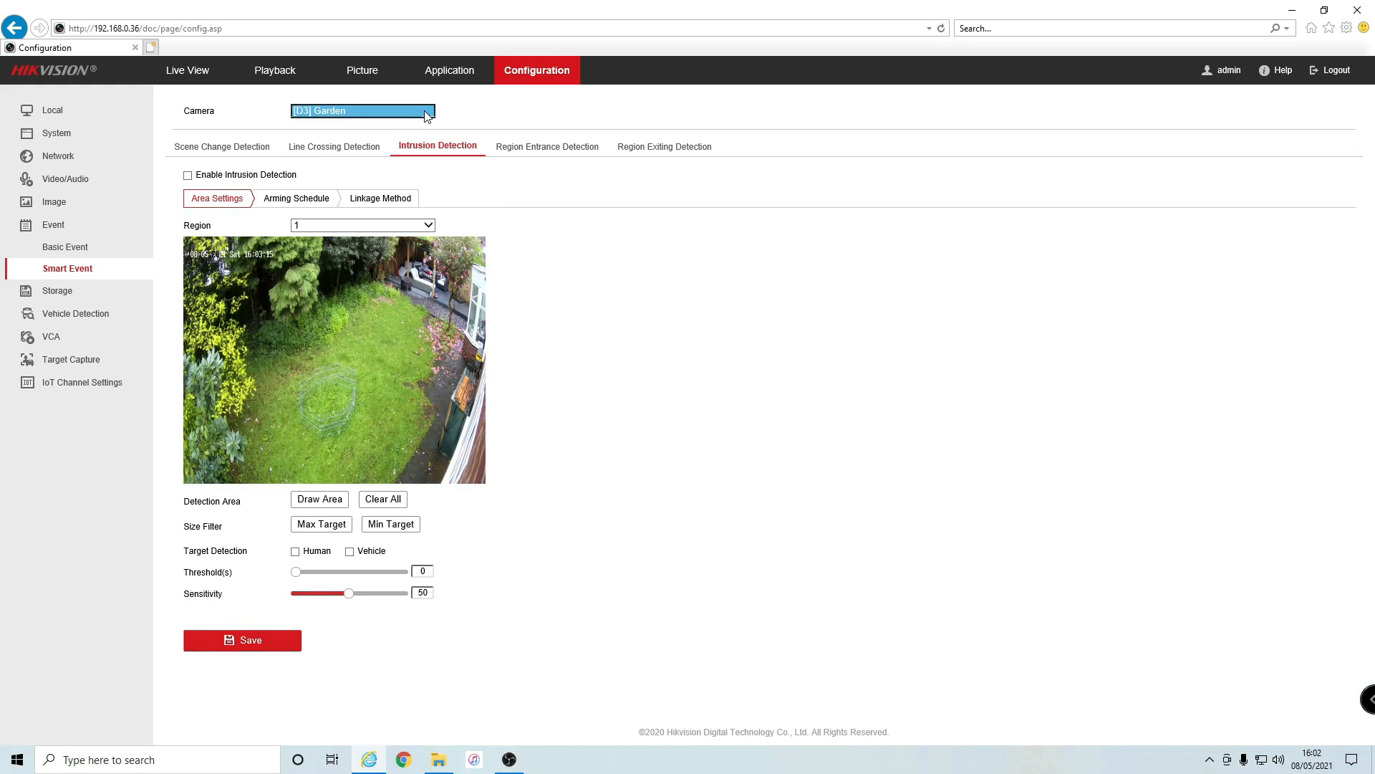
{"action": "left_click", "coordinate": [450, 117]}
{"action": "left_click", "coordinate": [459, 117]}
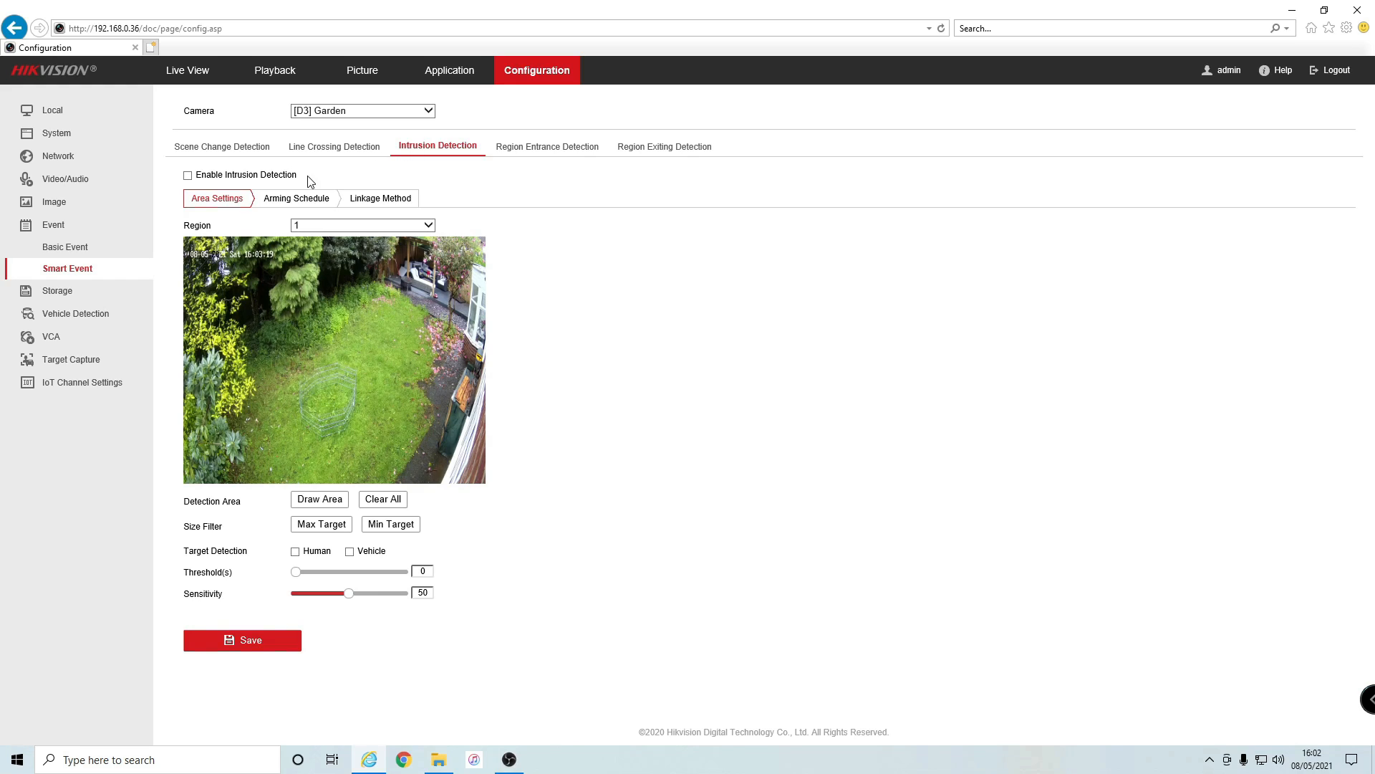
- Enable intrusion detection and draw a four-corner Region 1 area over the lawn
{"action": "left_click", "coordinate": [189, 176]}
{"action": "left_click", "coordinate": [313, 501]}
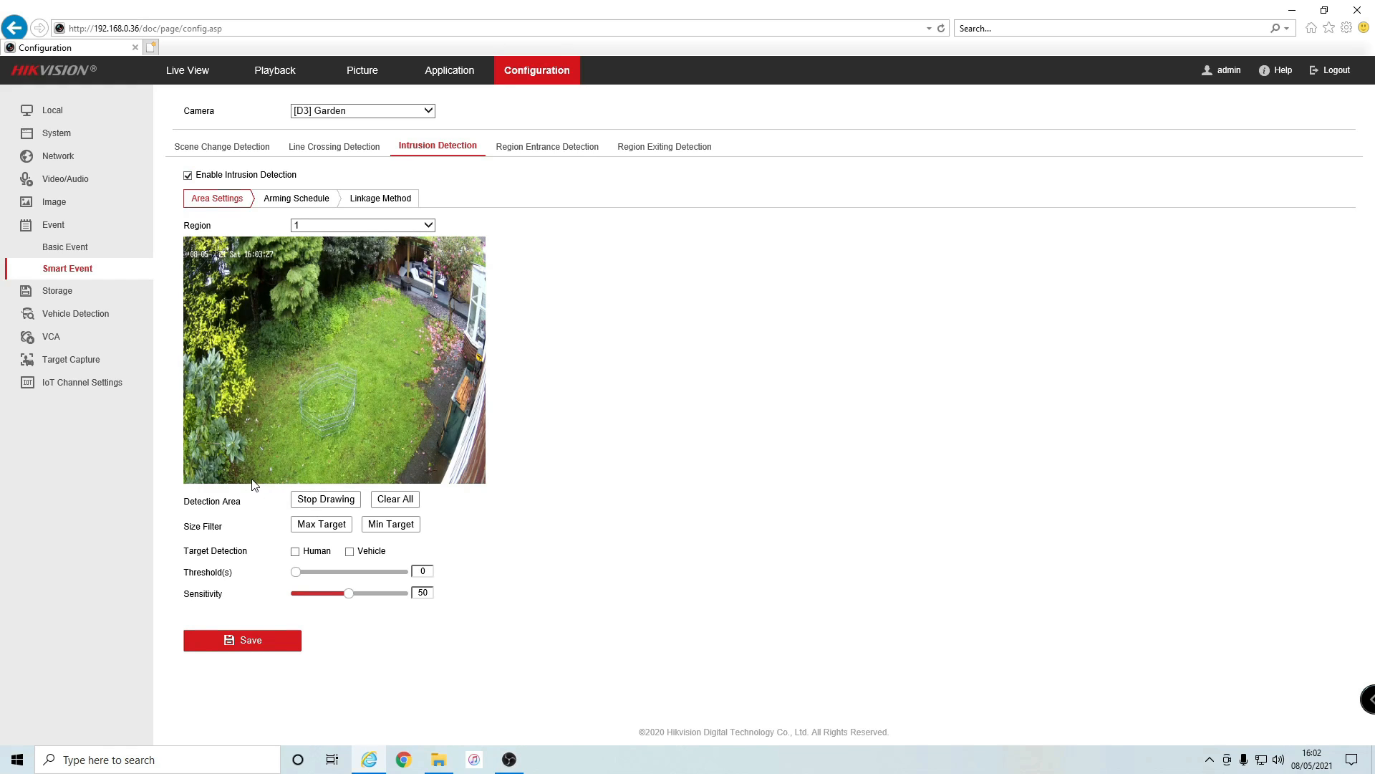
{"action": "left_click", "coordinate": [252, 479]}
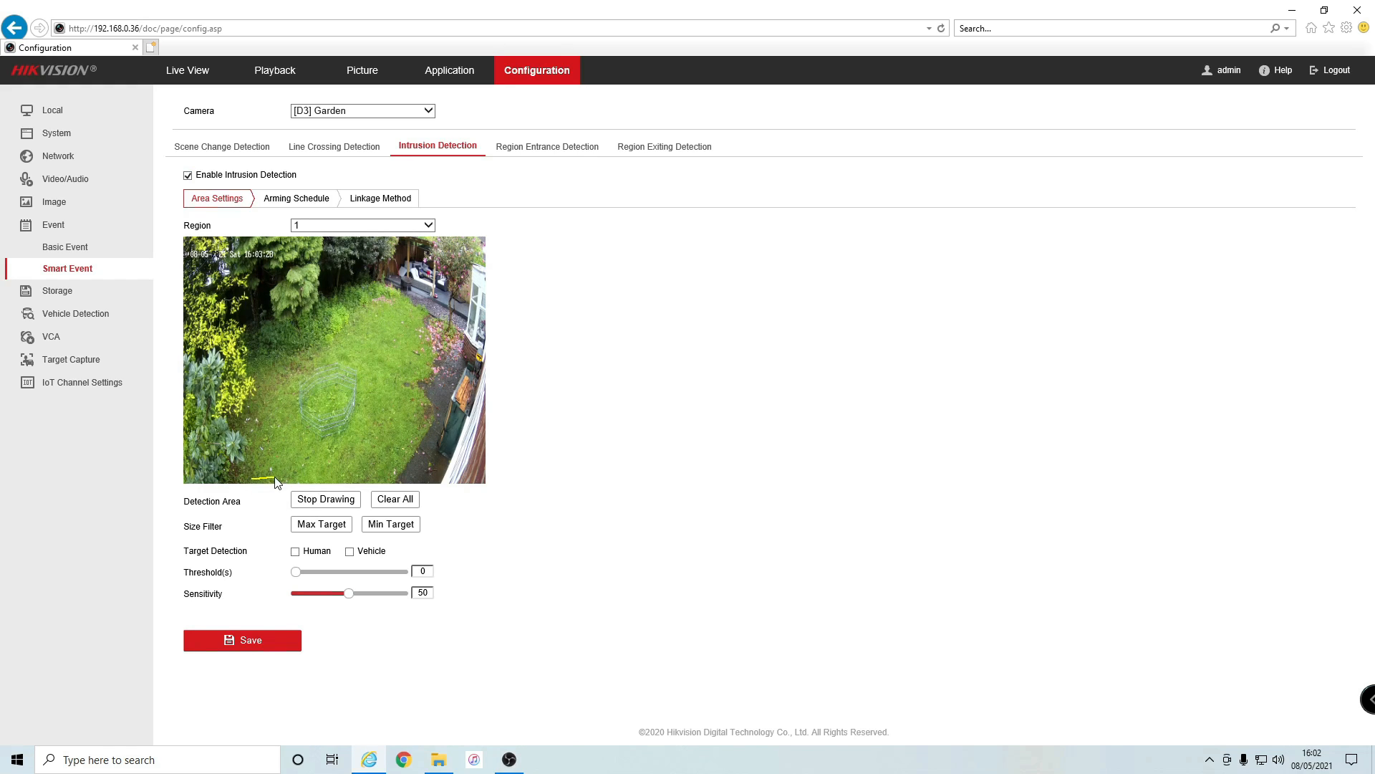
{"action": "left_click", "coordinate": [485, 480]}
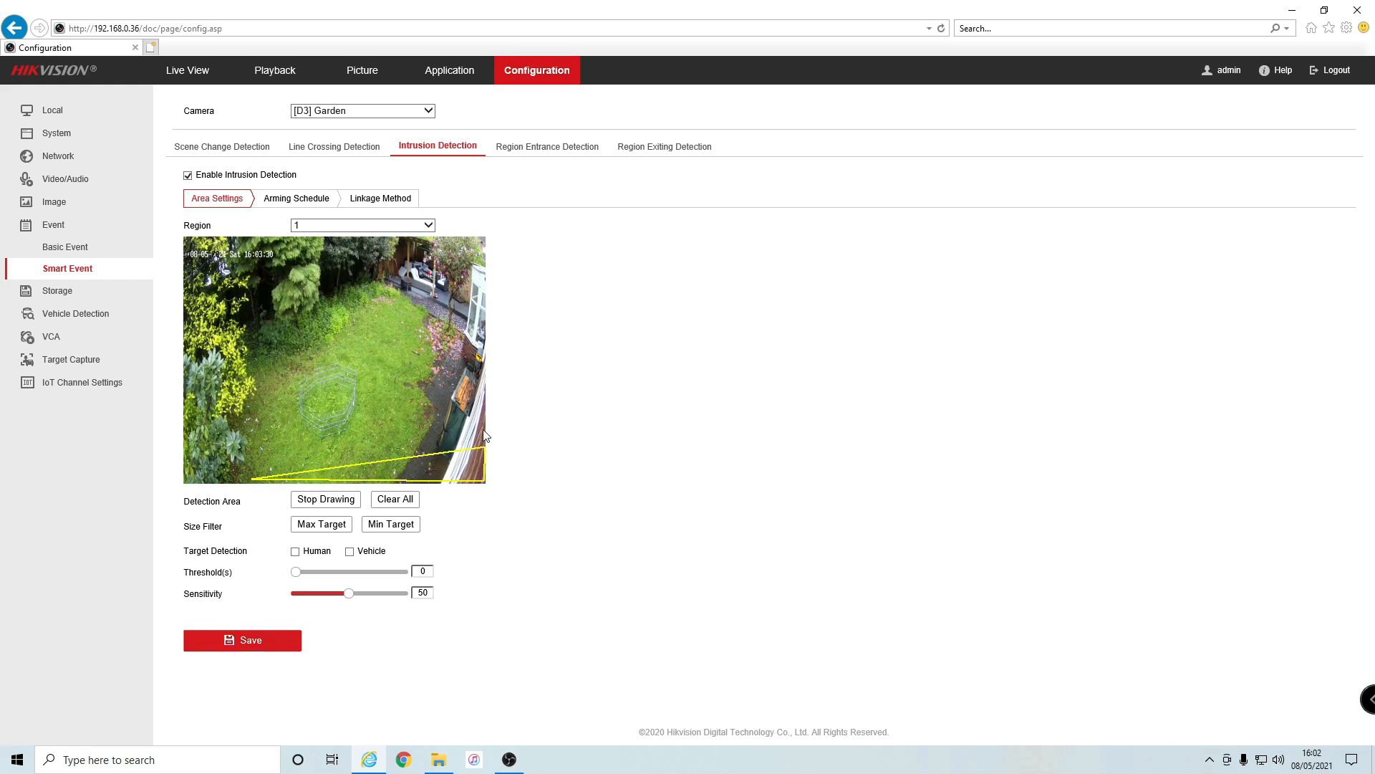
{"action": "left_click", "coordinate": [484, 264]}
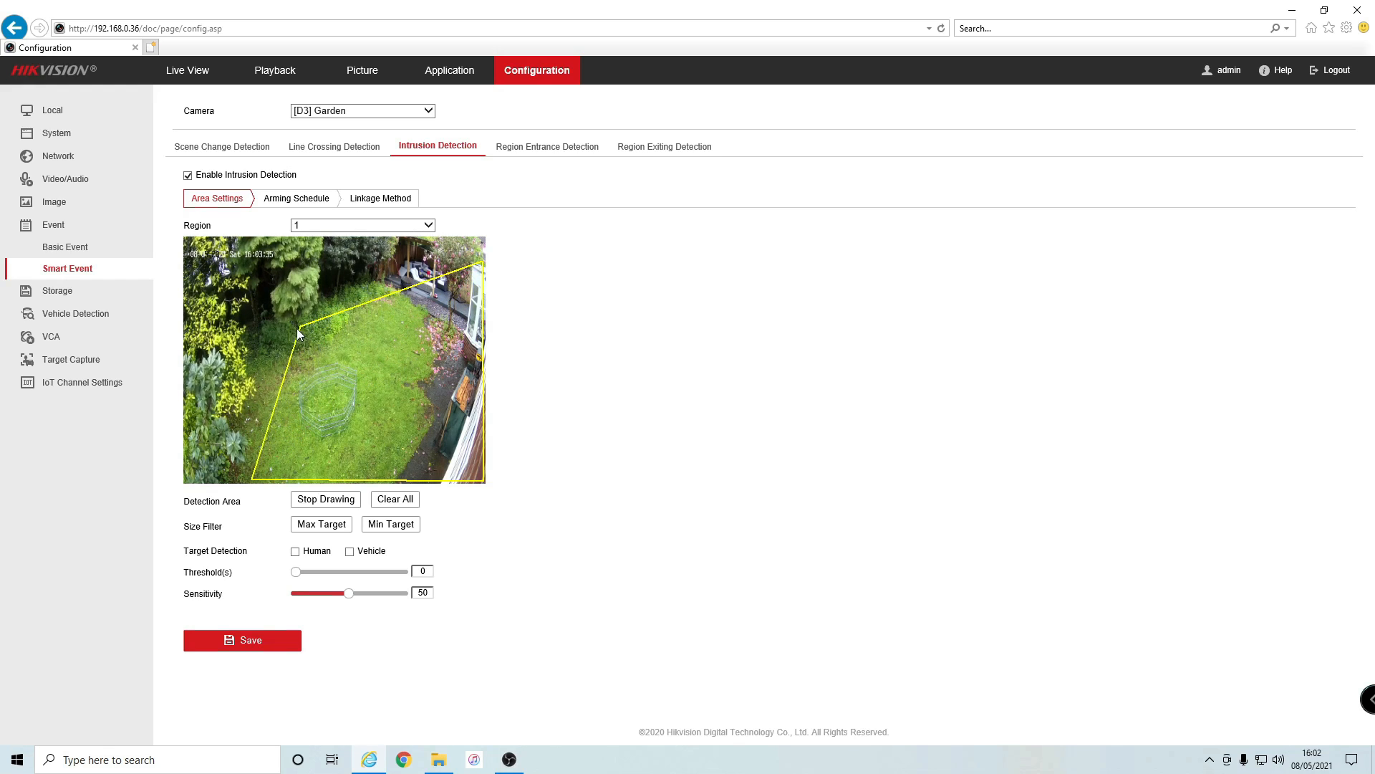
{"action": "left_click", "coordinate": [264, 347]}
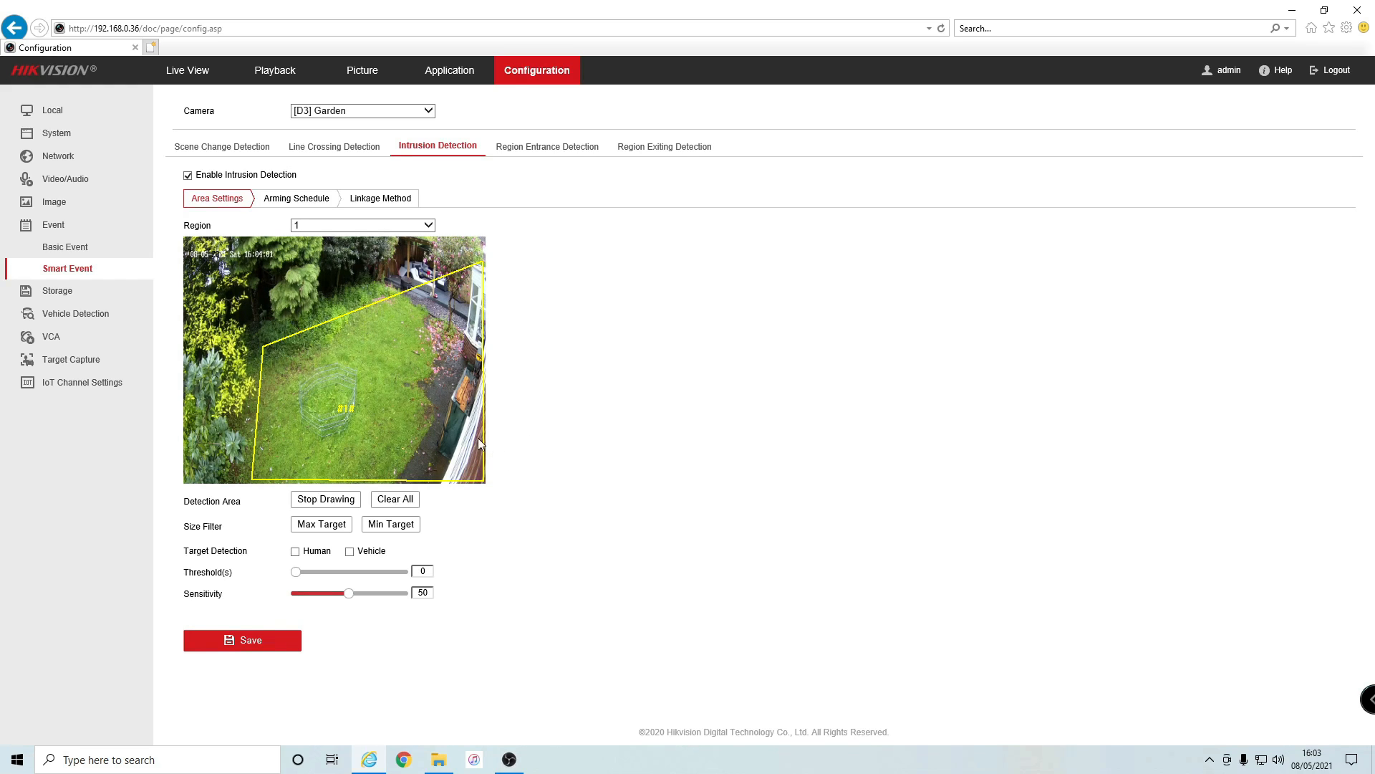
{"action": "left_click", "coordinate": [310, 504]}
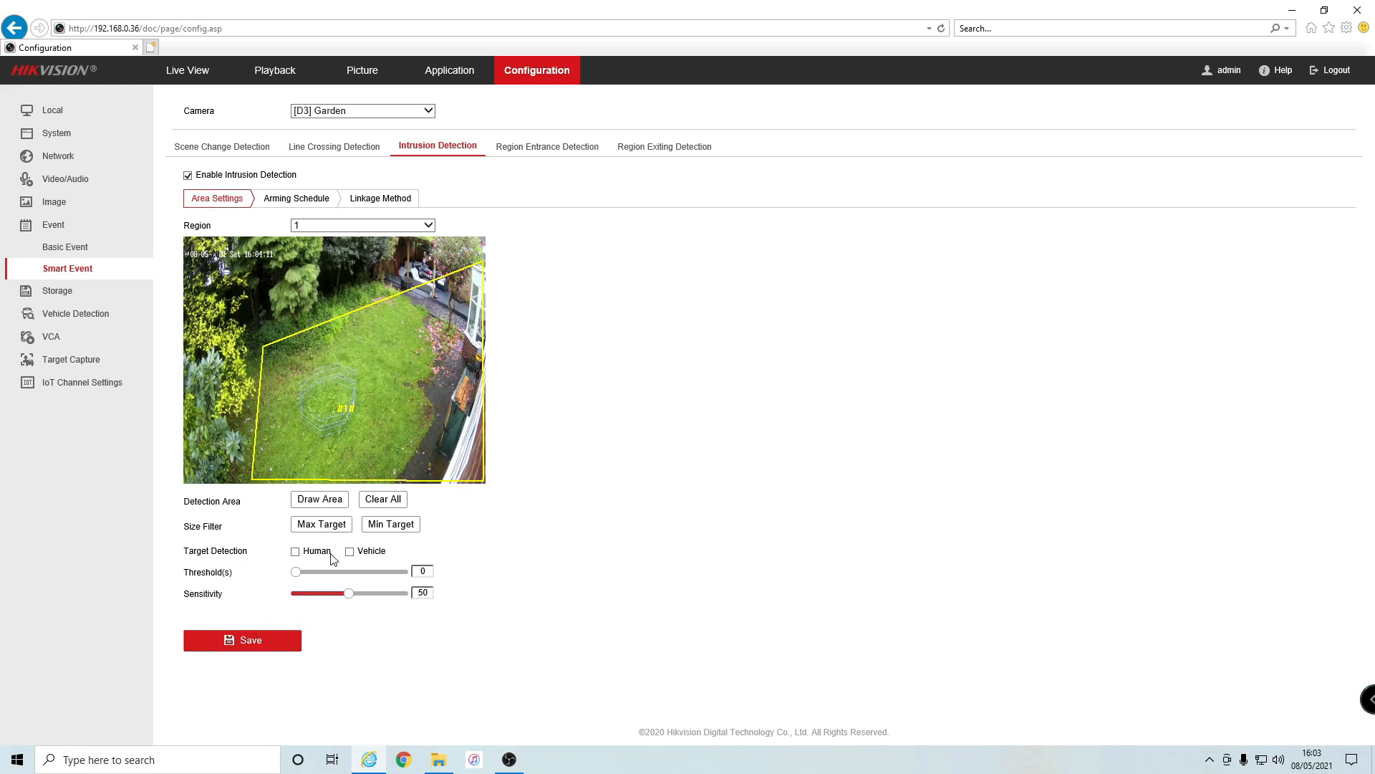
- Tick Human target detection, keep threshold 0 and sensitivity 50, and save Region 1
{"action": "left_click", "coordinate": [296, 553]}
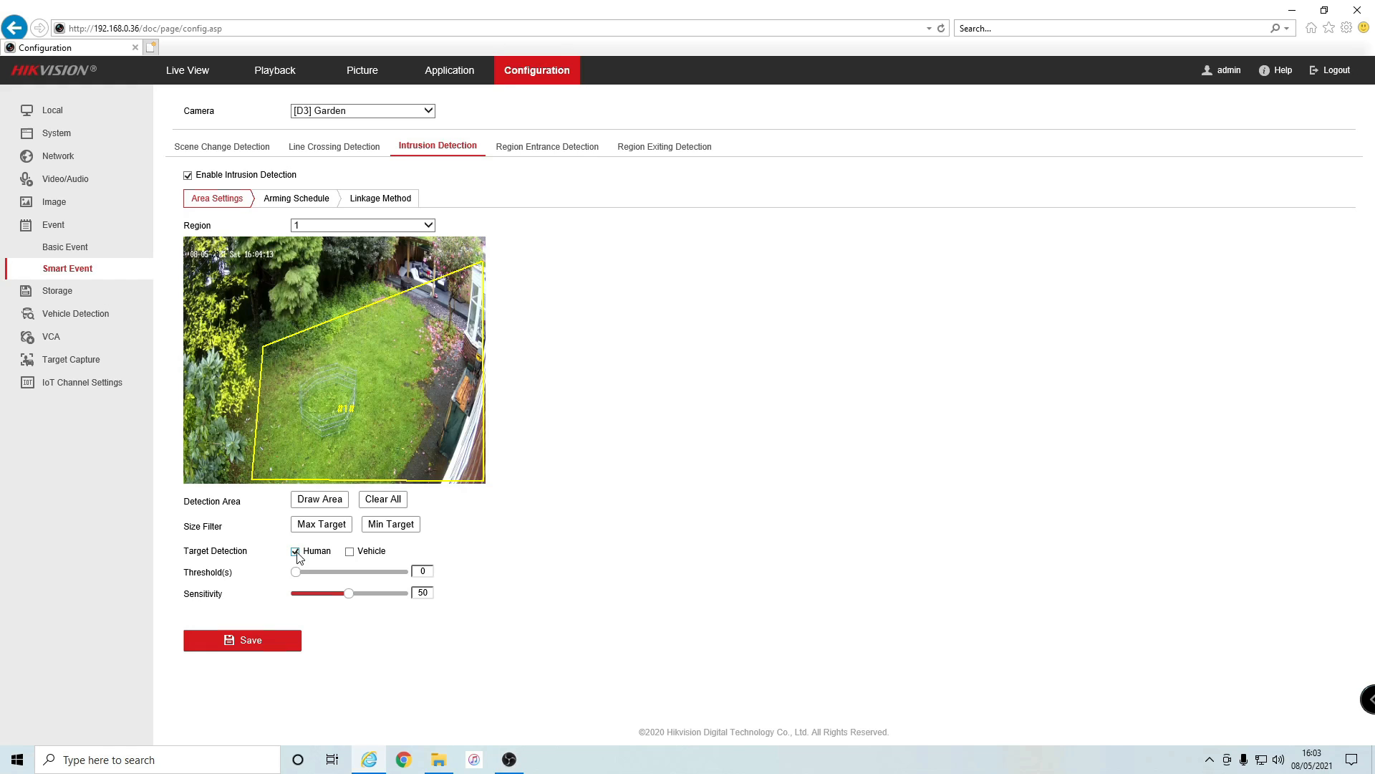
{"action": "left_click", "coordinate": [349, 550]}
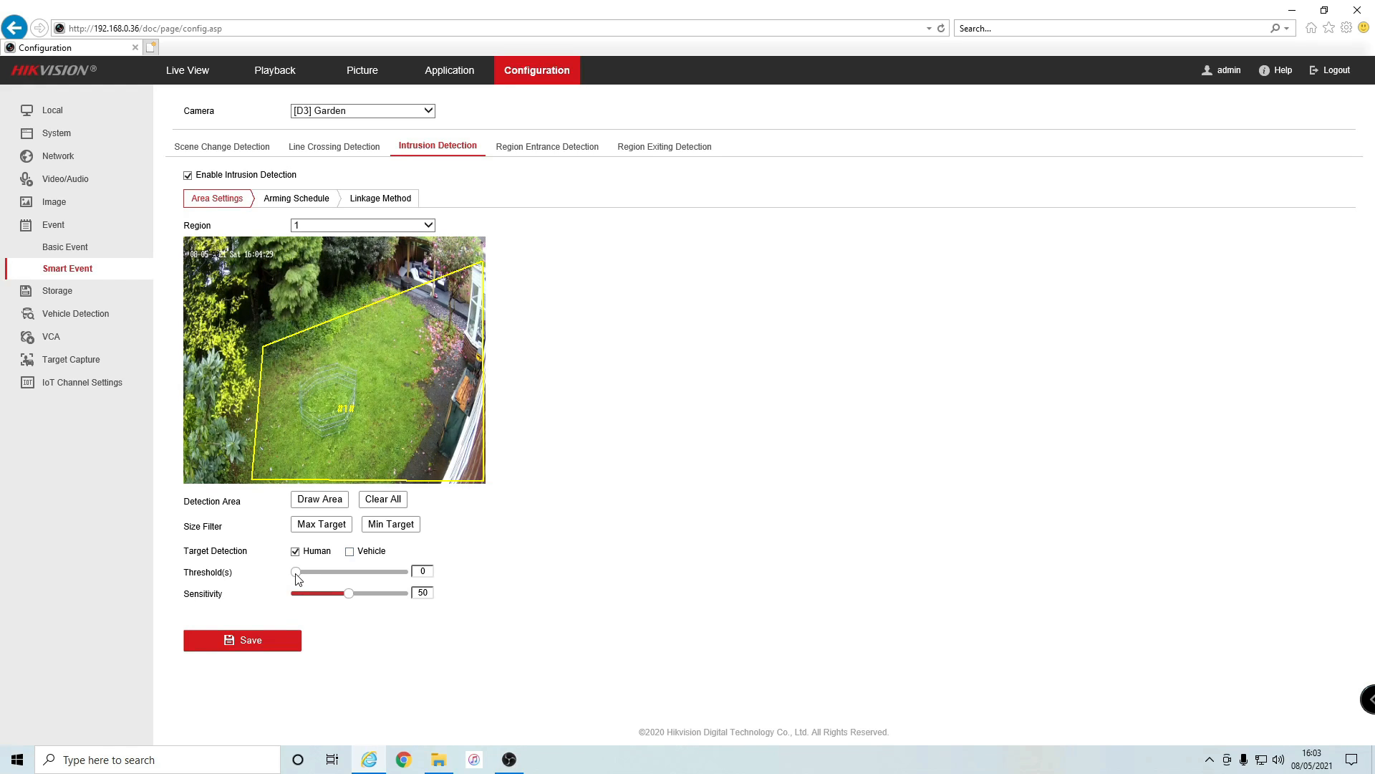
{"action": "mouse_move", "coordinate": [295, 573]}
{"action": "left_mouse_down"}
{"action": "mouse_move", "coordinate": [403, 577]}
{"action": "mouse_move", "coordinate": [294, 577]}
{"action": "left_mouse_up"}
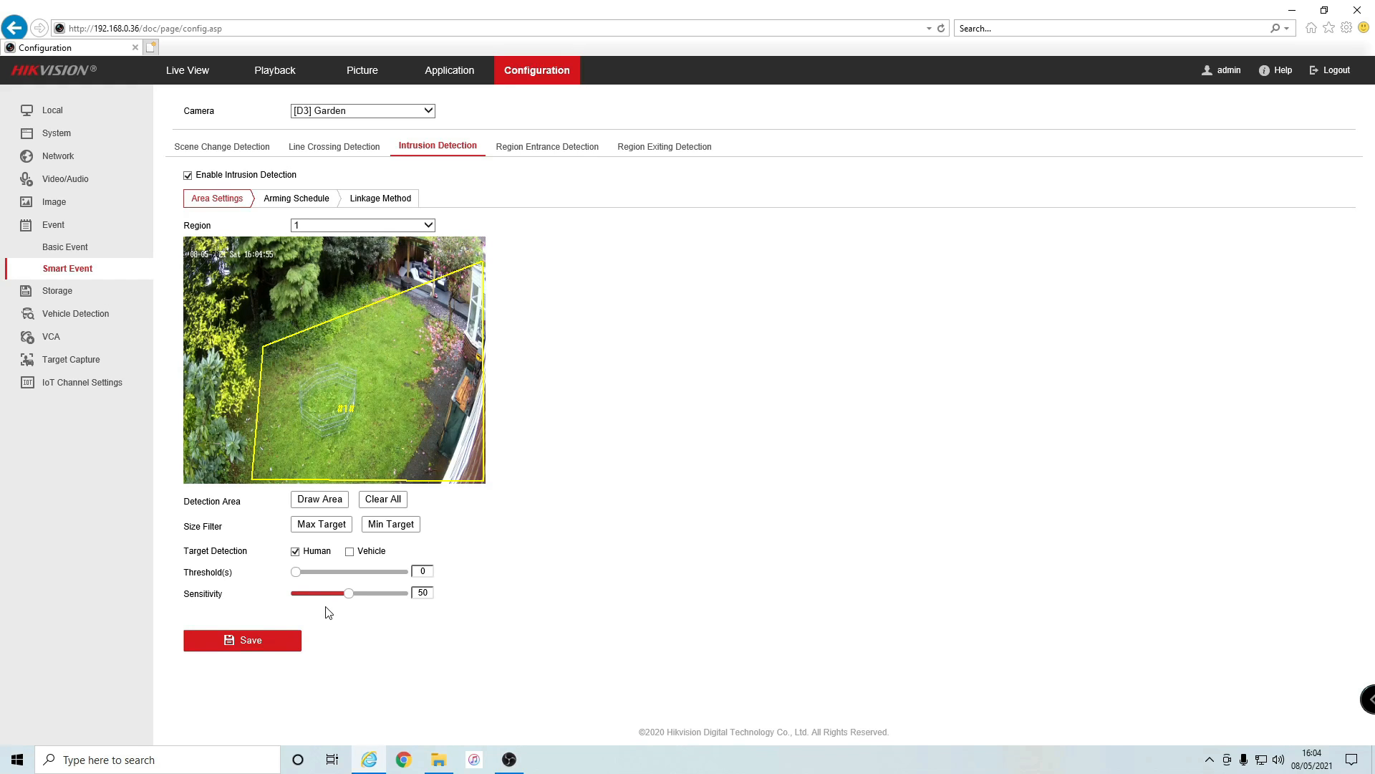
{"action": "left_click", "coordinate": [277, 640]}
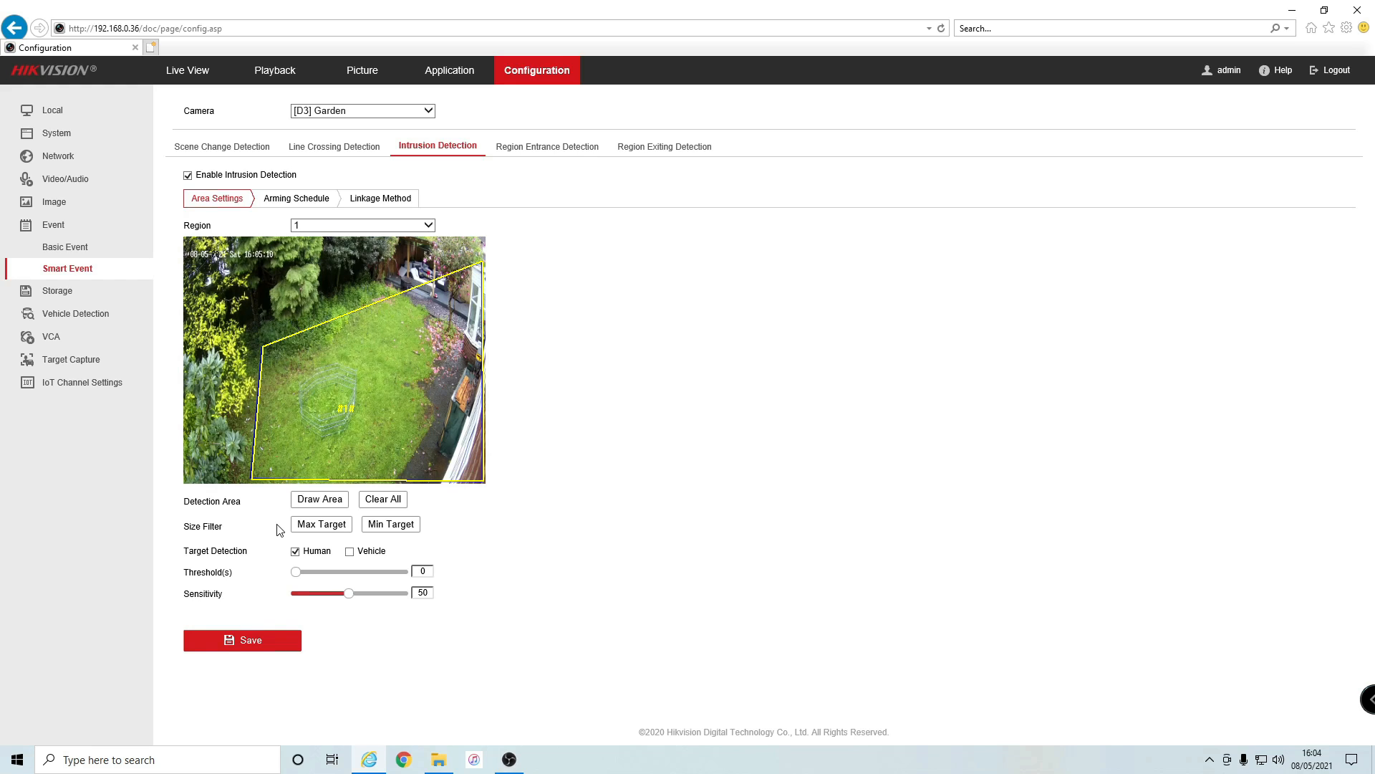
- Turn on Notify Surveillance Center under Linkage Method and save
{"action": "left_click", "coordinate": [376, 199]}
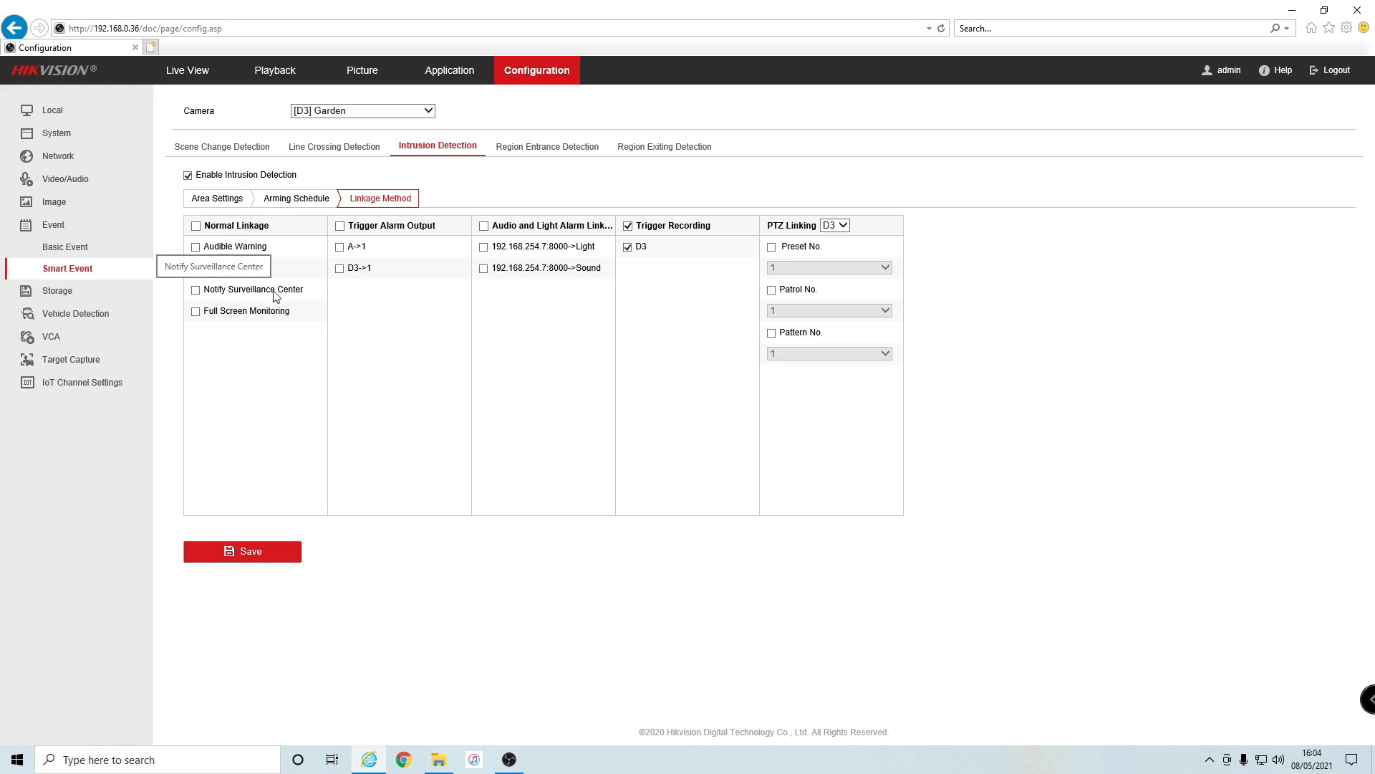
{"action": "left_click", "coordinate": [196, 291]}
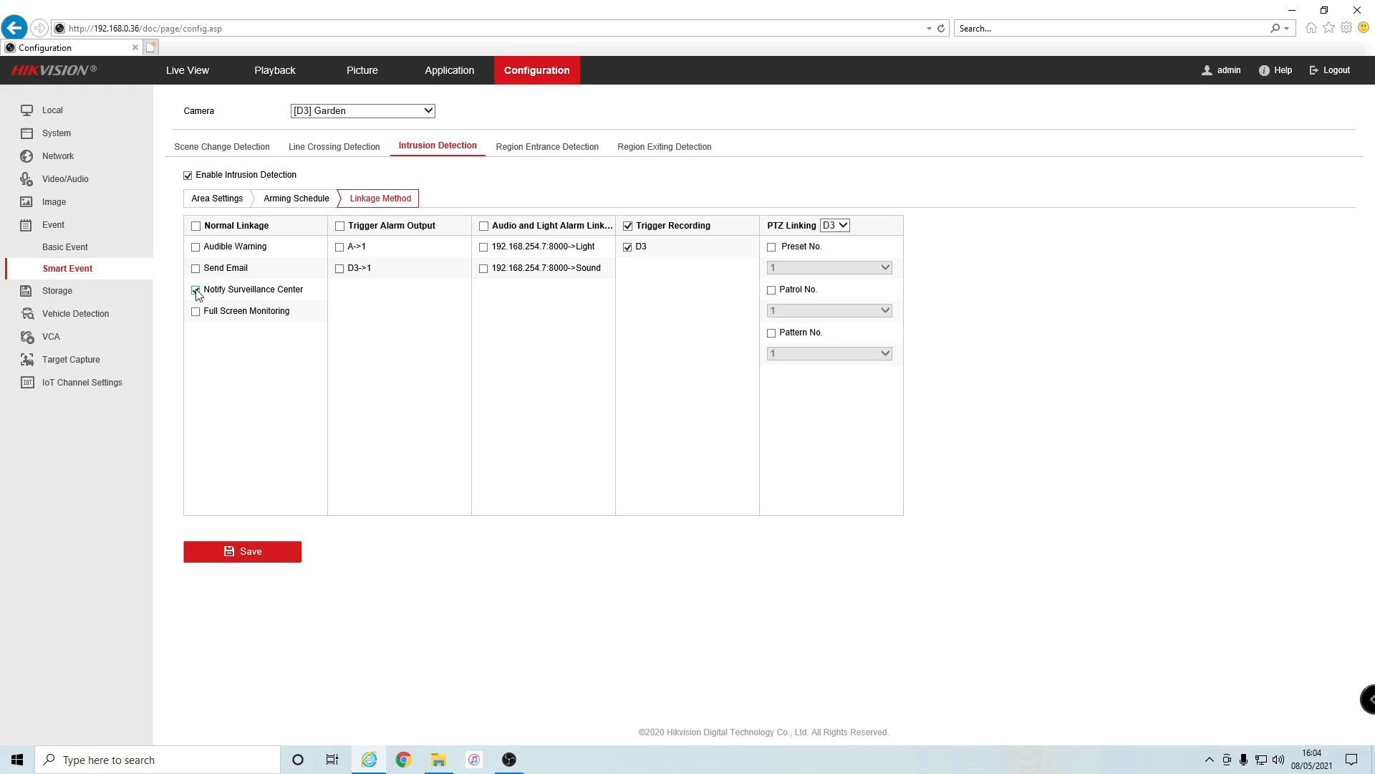
{"action": "left_click", "coordinate": [255, 555]}
- Shorten Monday's all-day arming block to 00:00–07:00
{"action": "left_click", "coordinate": [313, 200]}
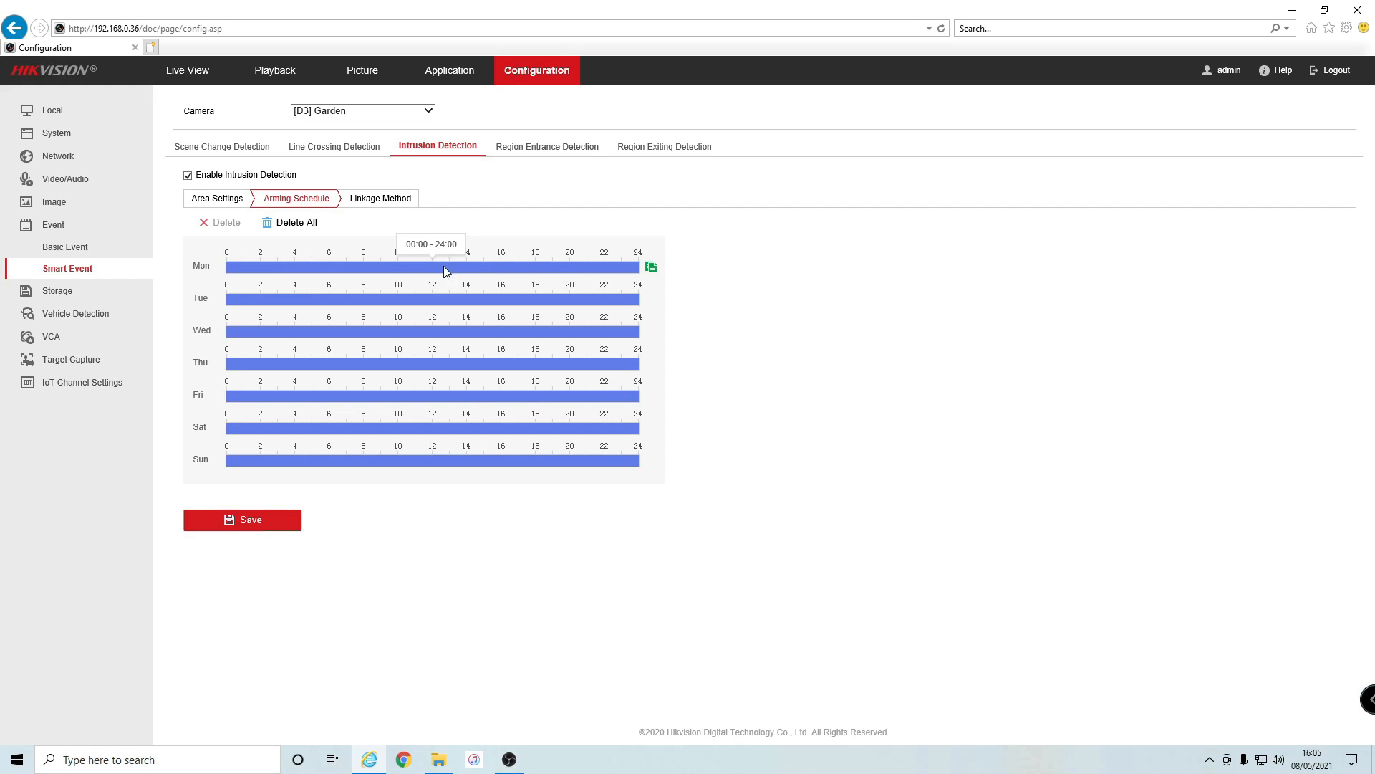
{"action": "left_click", "coordinate": [321, 272]}
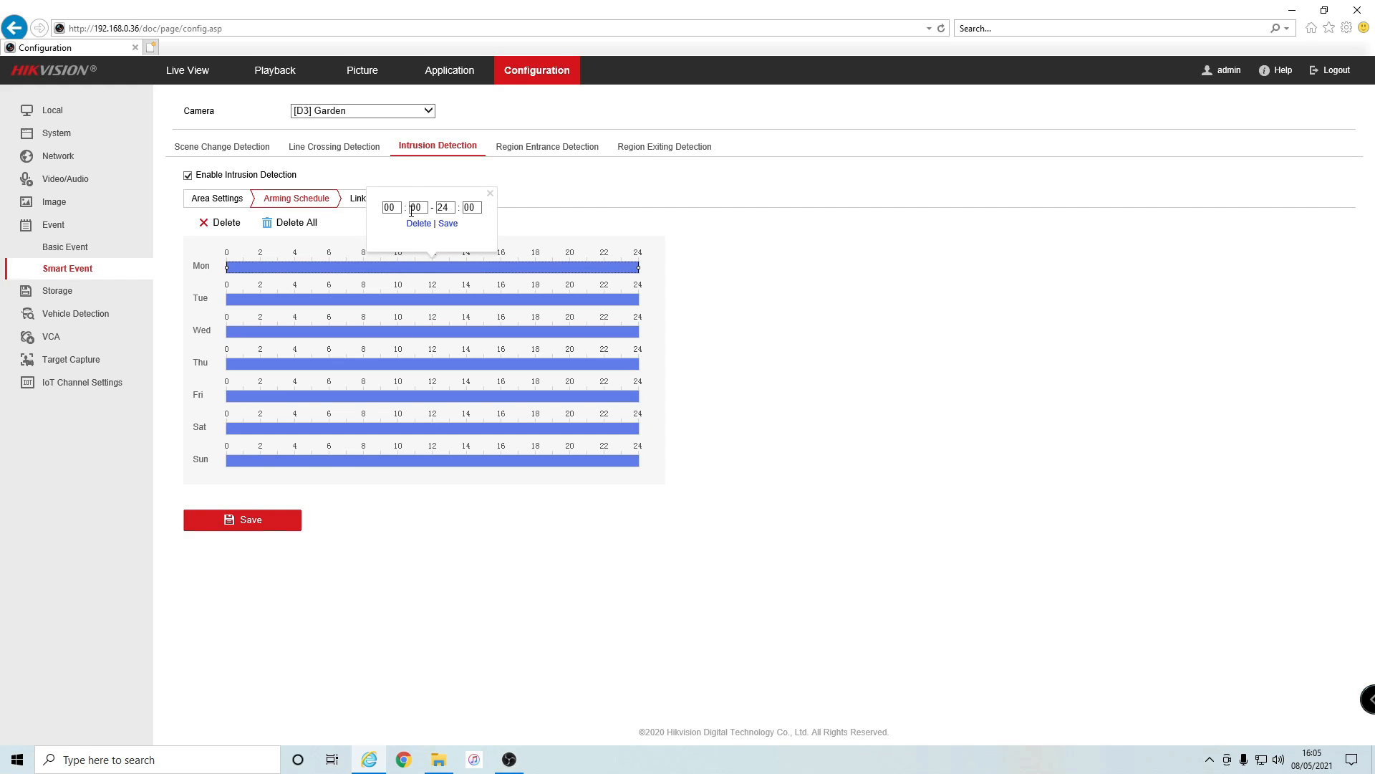
{"action": "double_click", "coordinate": [448, 208]}
{"action": "type", "text": "07"}
{"action": "left_click", "coordinate": [447, 223]}
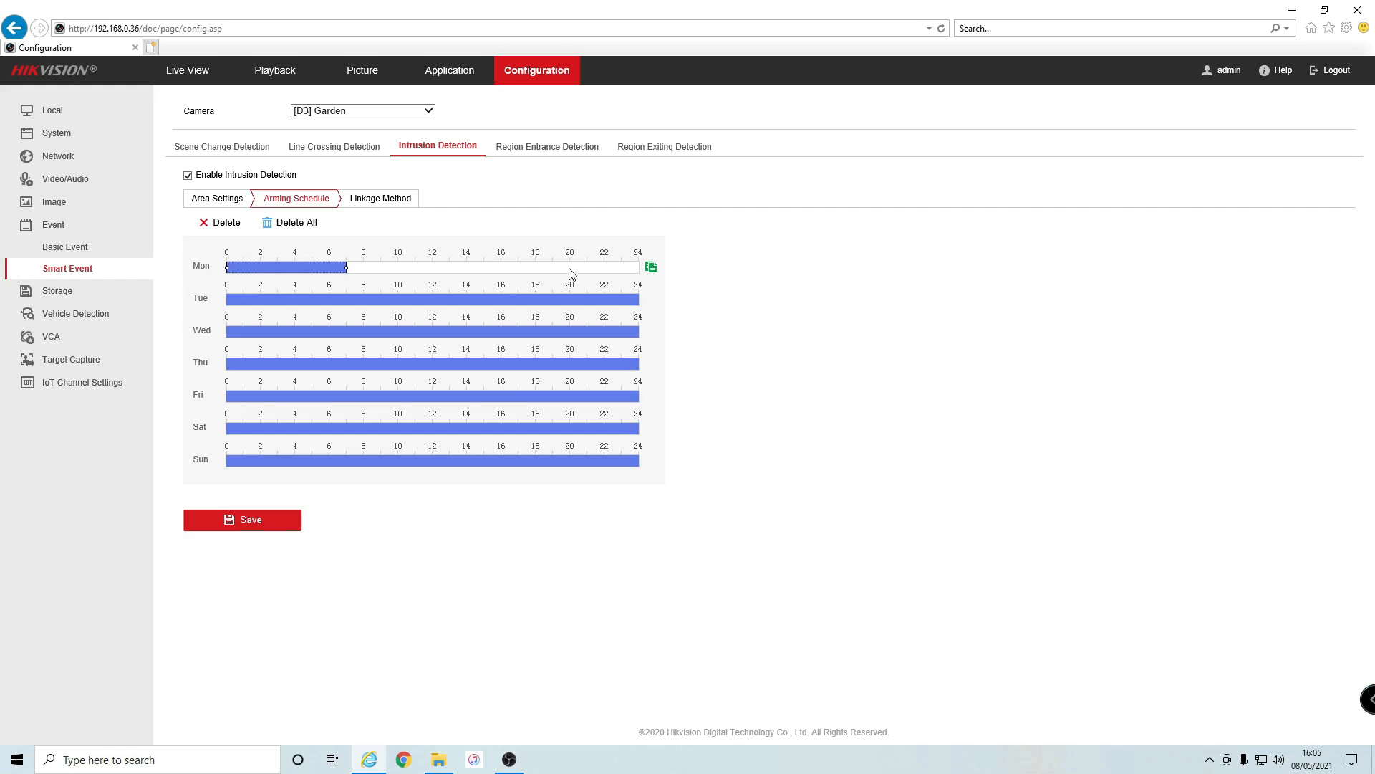
- Add a Monday evening arming block from 20:00 to 24:00
{"action": "left_click_drag", "start_coordinate": [568, 271], "coordinate": [646, 272]}
{"action": "mouse_move", "coordinate": [582, 273]}
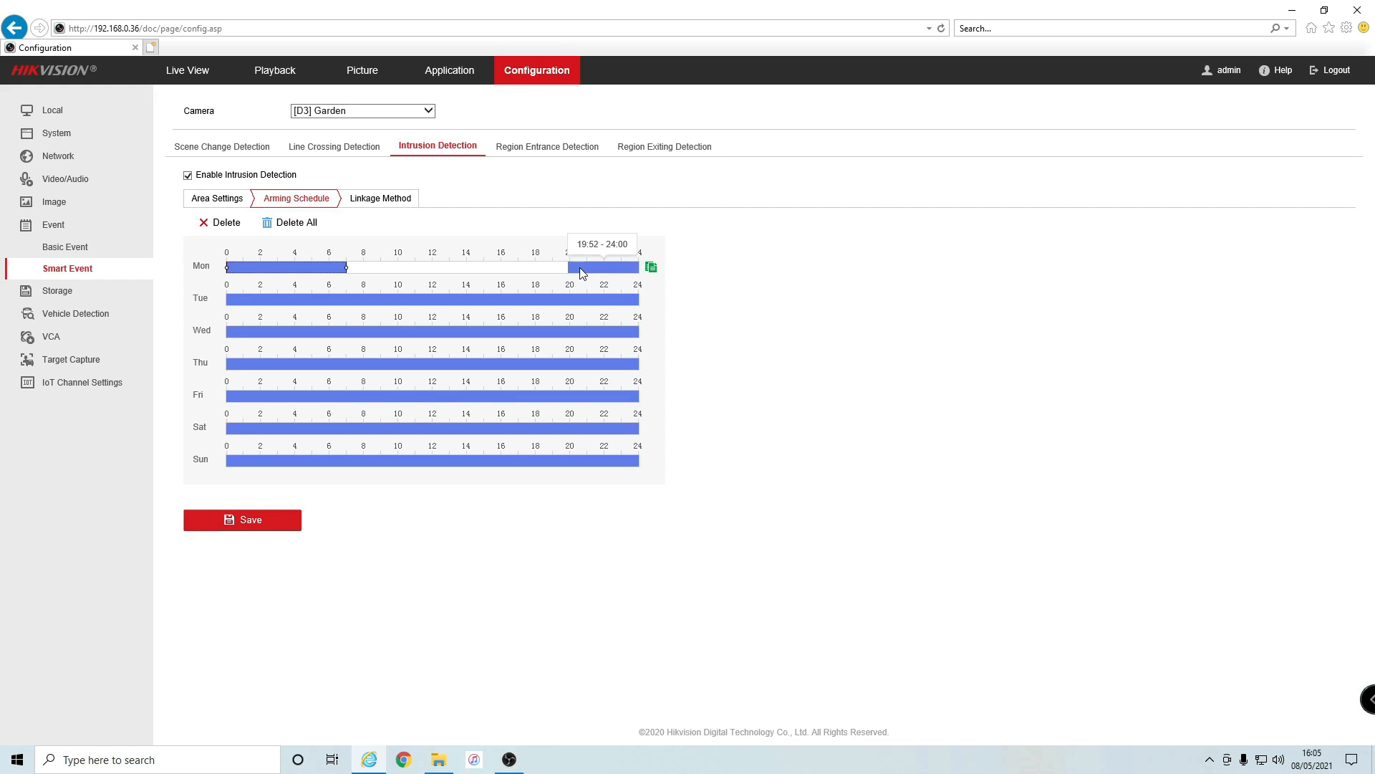
{"action": "left_click", "coordinate": [584, 274]}
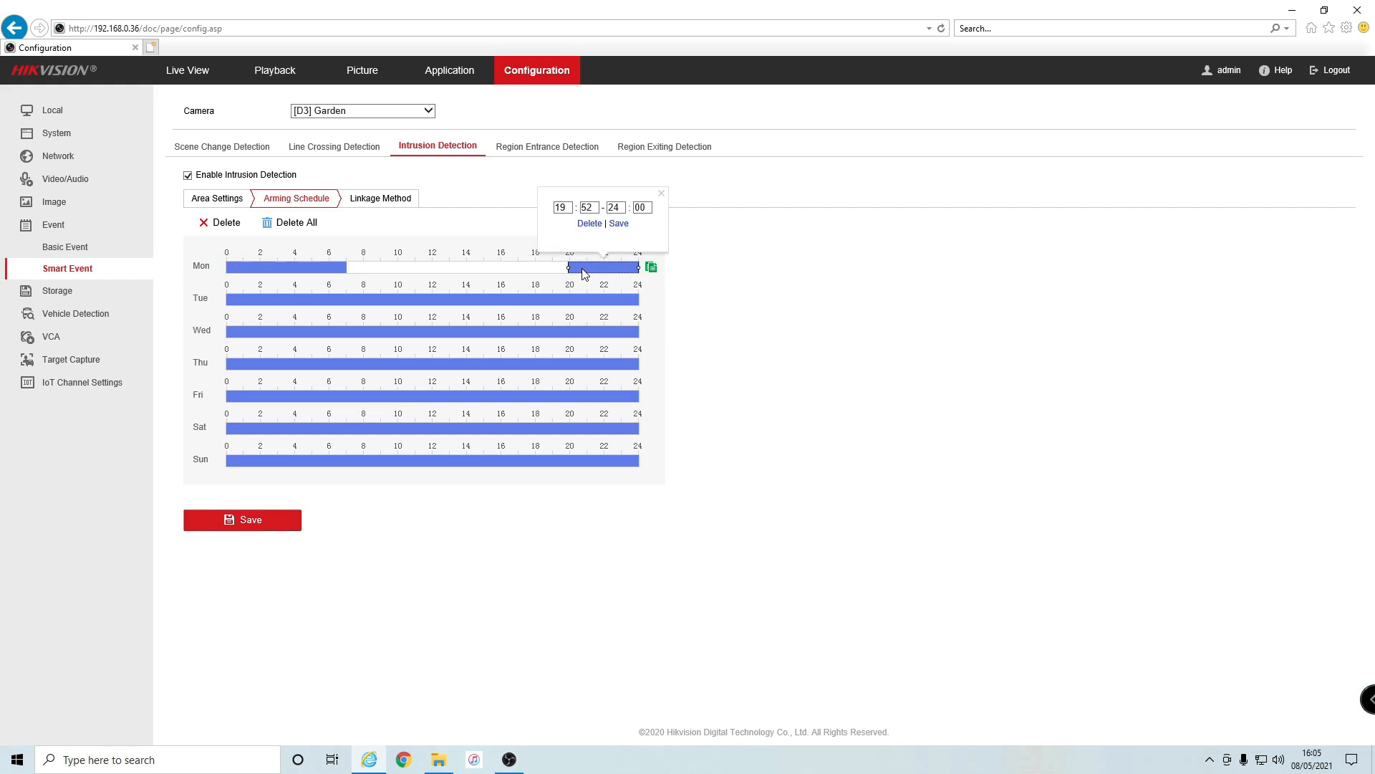
{"action": "double_click", "coordinate": [567, 208]}
{"action": "type", "text": "20"}
{"action": "double_click", "coordinate": [589, 207]}
{"action": "type", "text": "00"}
{"action": "left_click", "coordinate": [618, 222]}
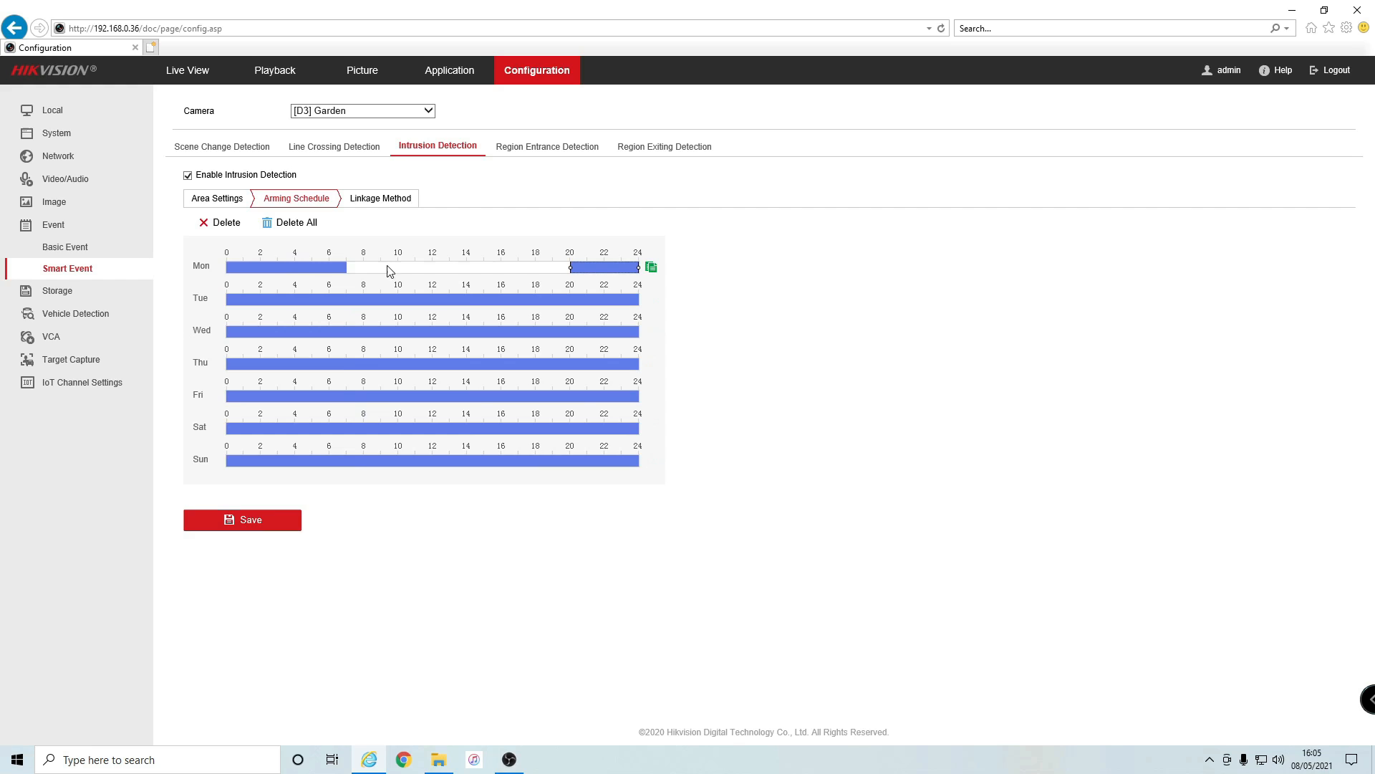
- Copy Monday's night hours to every day, save the schedule, and return to Live View
{"action": "left_click", "coordinate": [652, 268]}
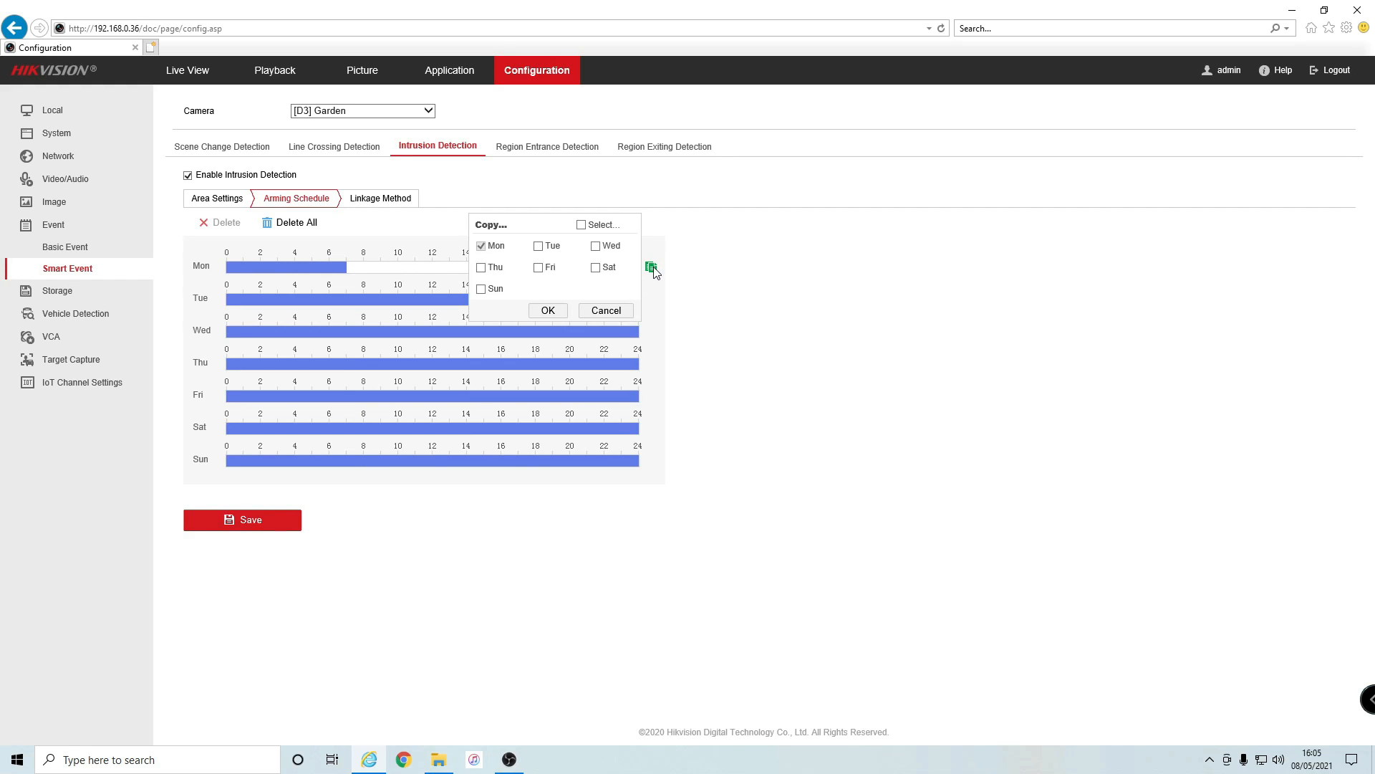
{"action": "left_click", "coordinate": [581, 224]}
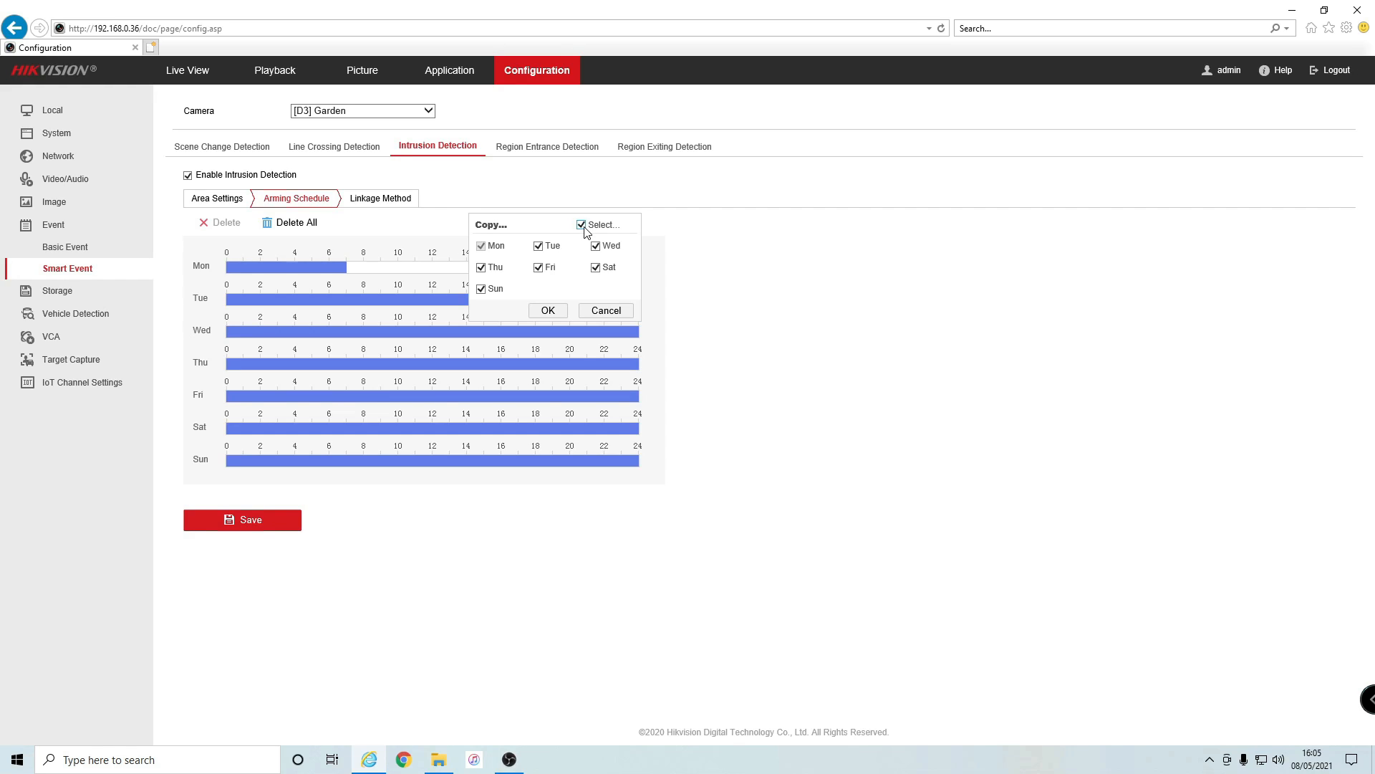
{"action": "left_click", "coordinate": [548, 310]}
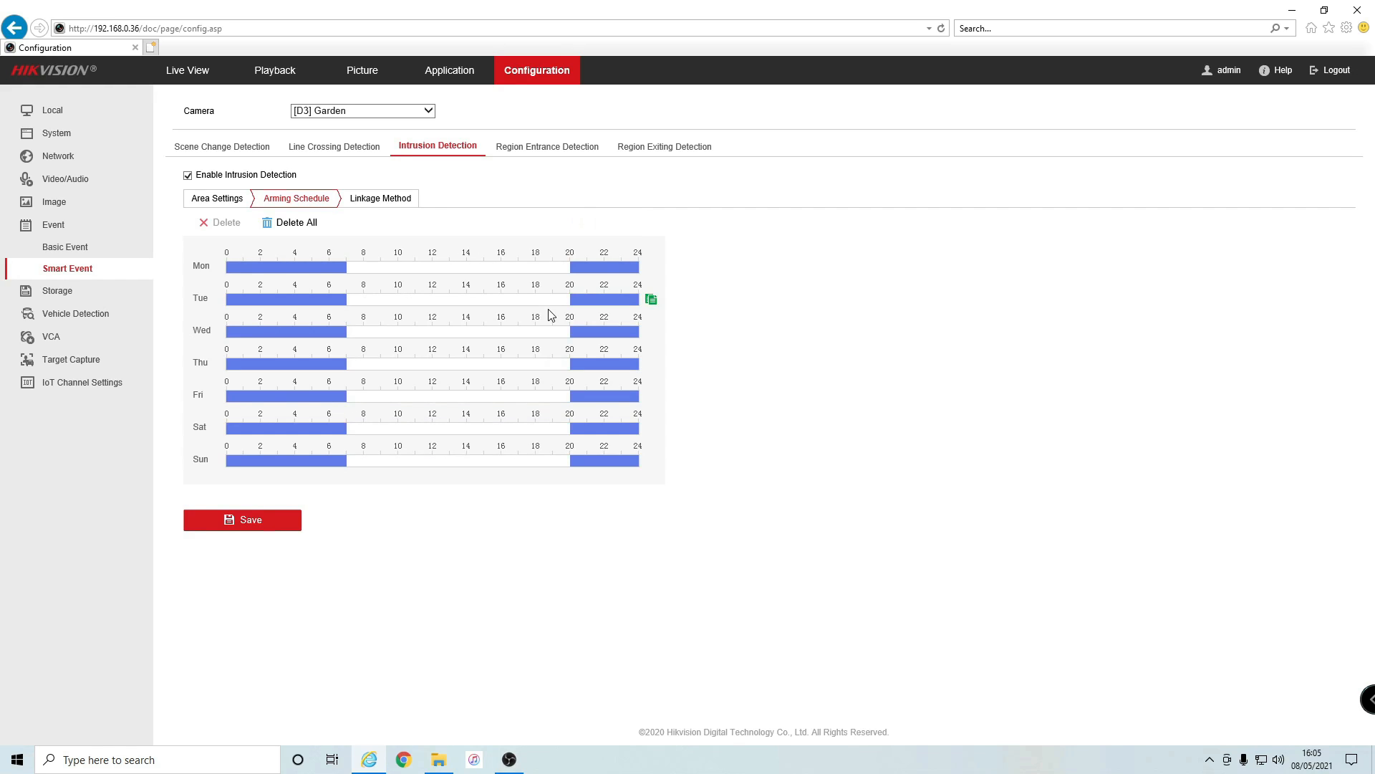
{"action": "left_click", "coordinate": [224, 532]}
{"action": "left_click", "coordinate": [181, 79]}
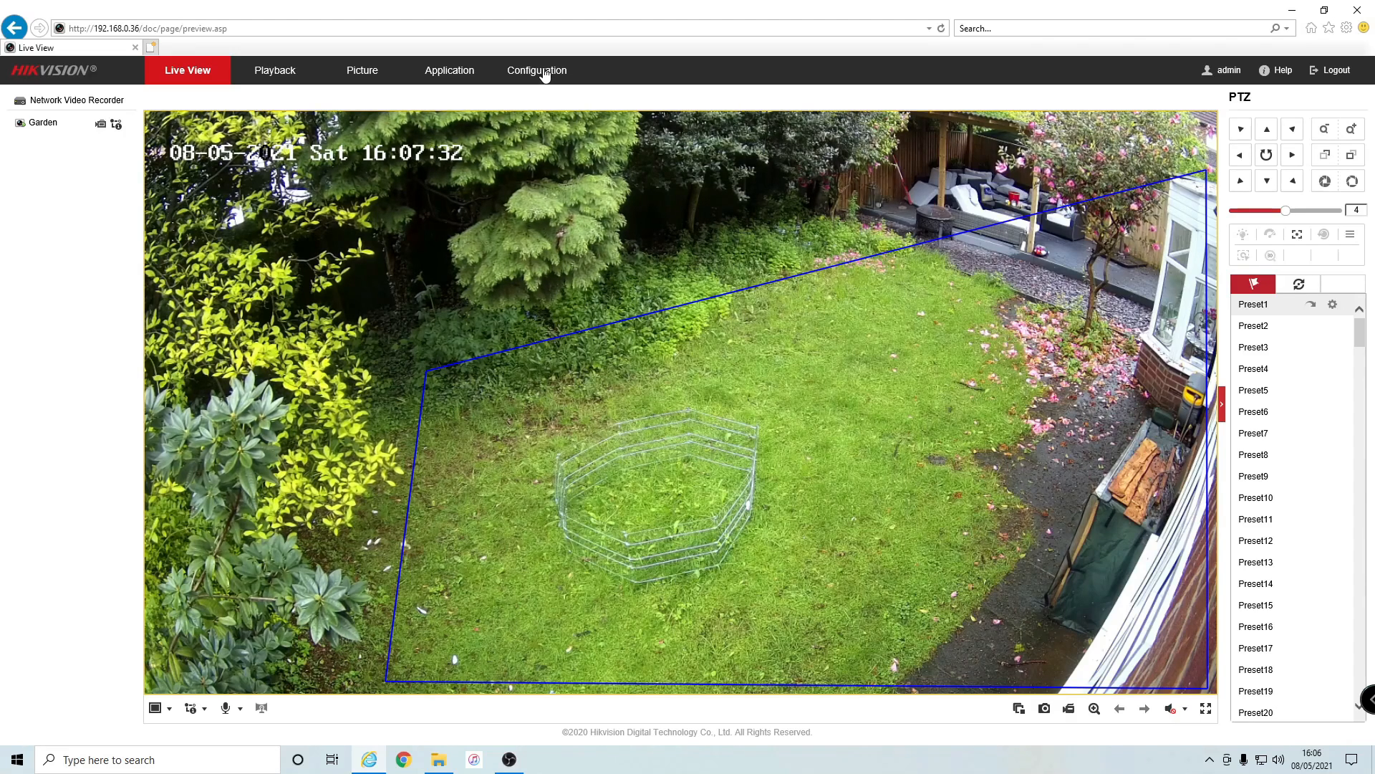
- Leave the live feed and return to the Garden camera's intrusion Area Settings
{"action": "left_click", "coordinate": [545, 72]}
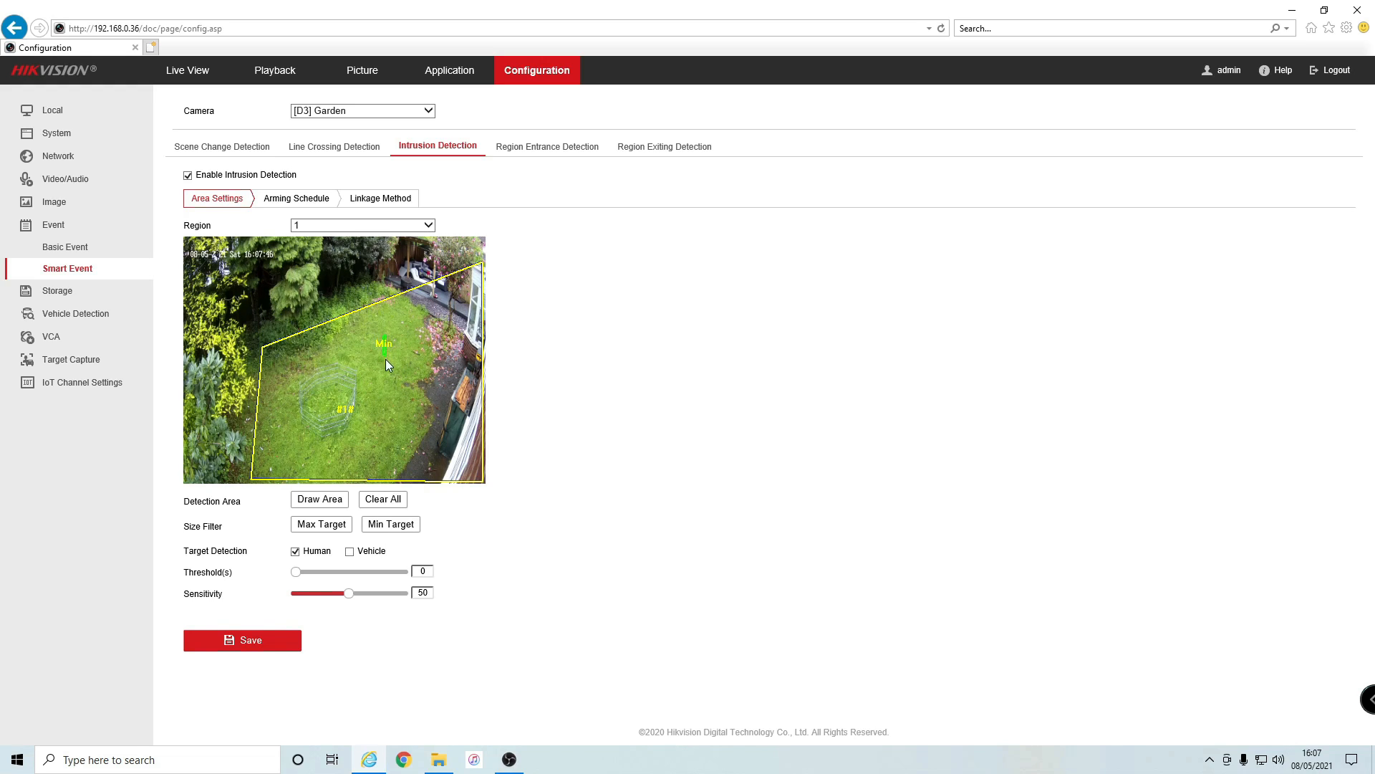
- Enlarge the Min target size box on the Garden preview and adjust the size controls below it
{"action": "left_click_drag", "start_coordinate": [394, 377], "coordinate": [406, 383]}
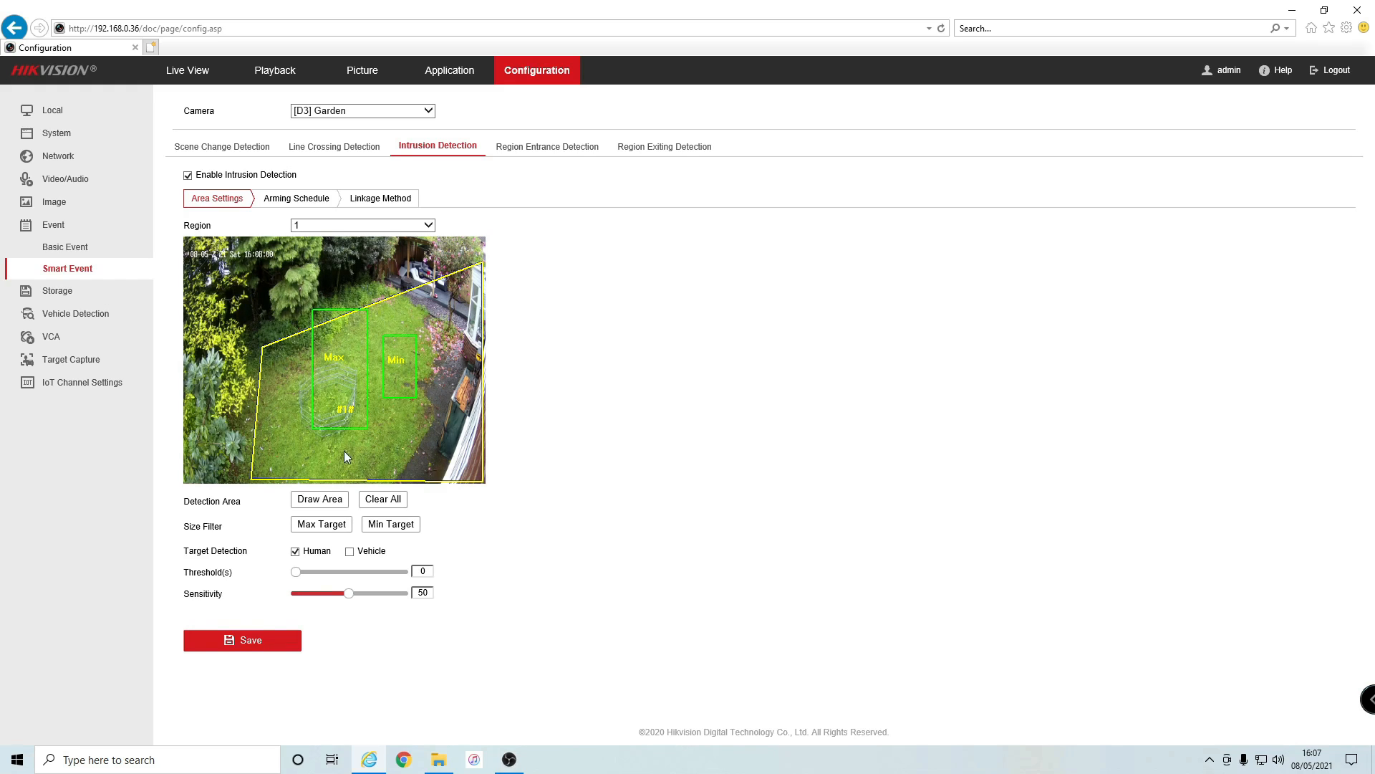
{"action": "left_click_drag", "start_coordinate": [175, 526], "coordinate": [262, 531]}
{"action": "left_click", "coordinate": [262, 532]}
- Enable Virtual Host under Network > Advanced Settings > Other and save it
{"action": "left_click", "coordinate": [64, 160]}
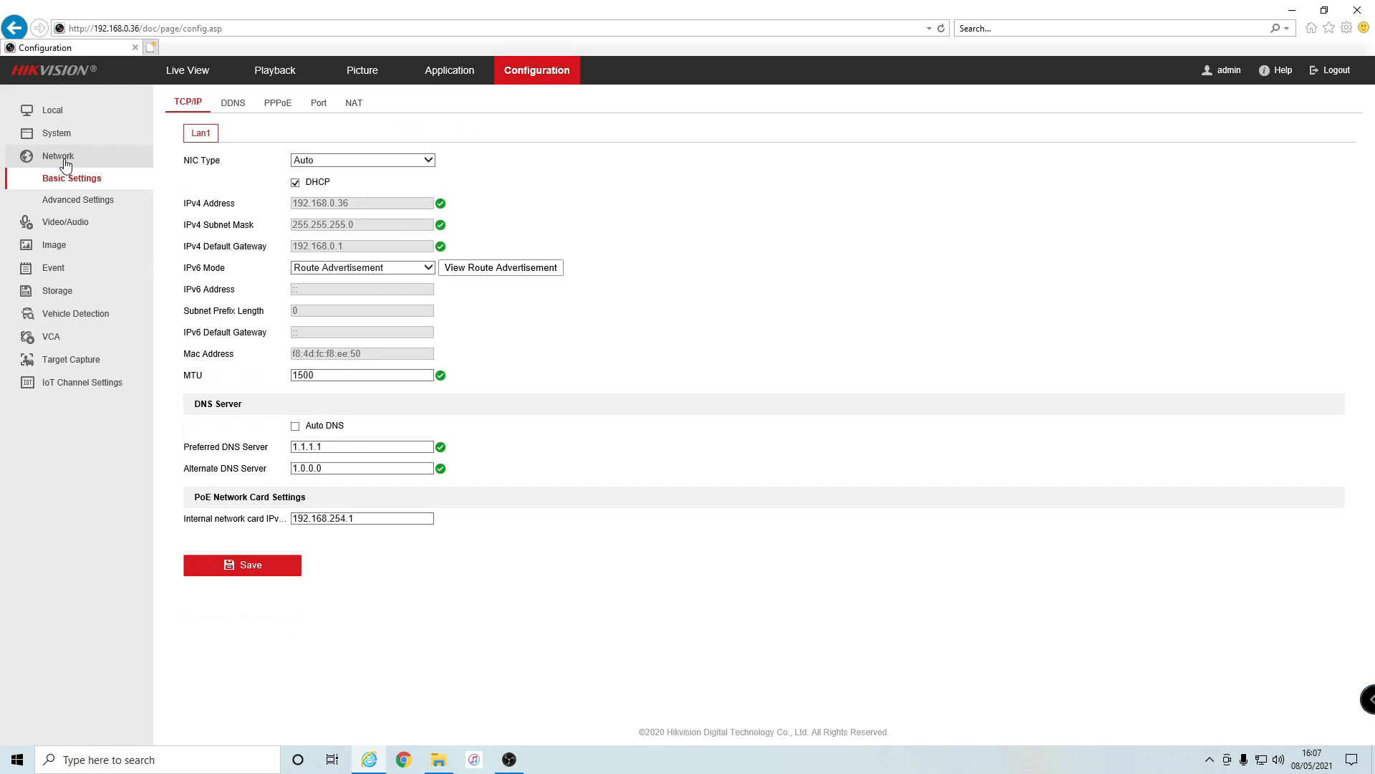
{"action": "left_click", "coordinate": [81, 200]}
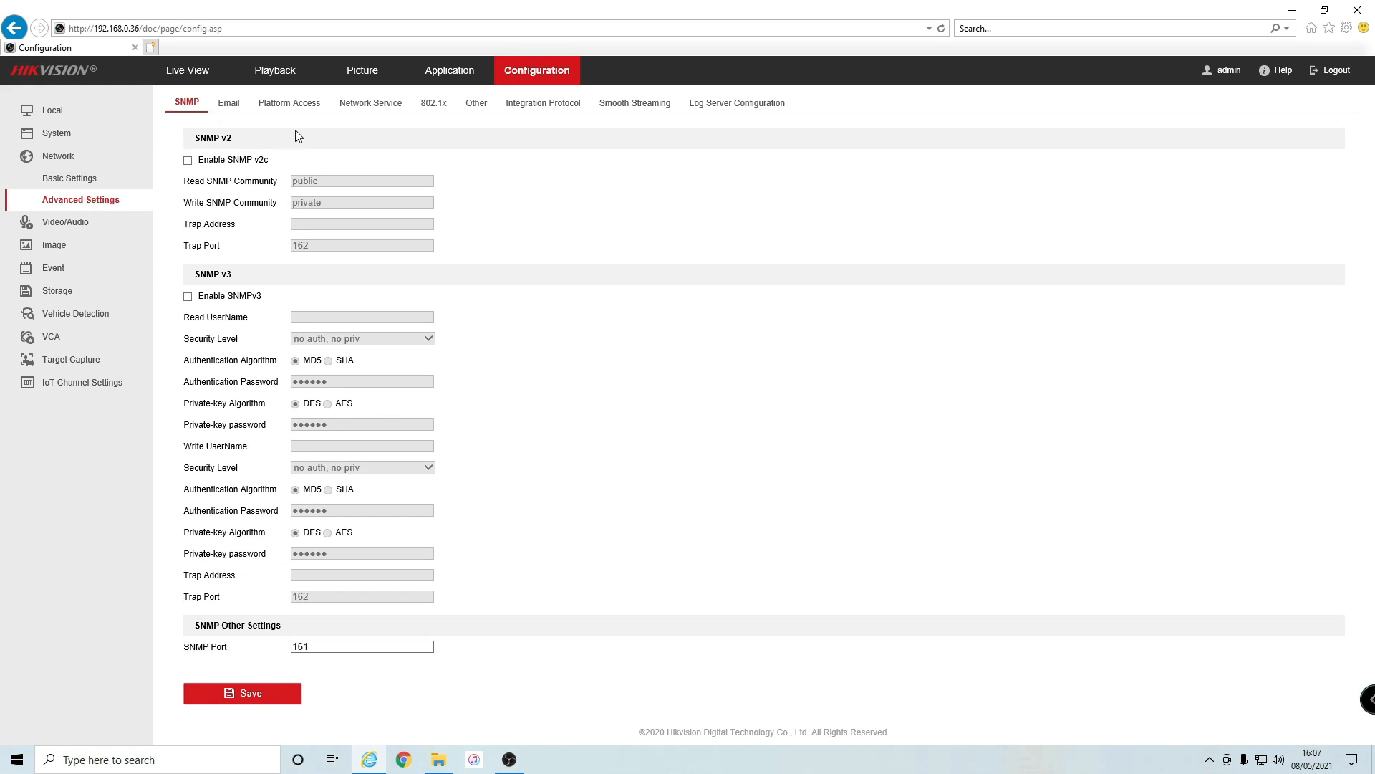
{"action": "left_click", "coordinate": [477, 106]}
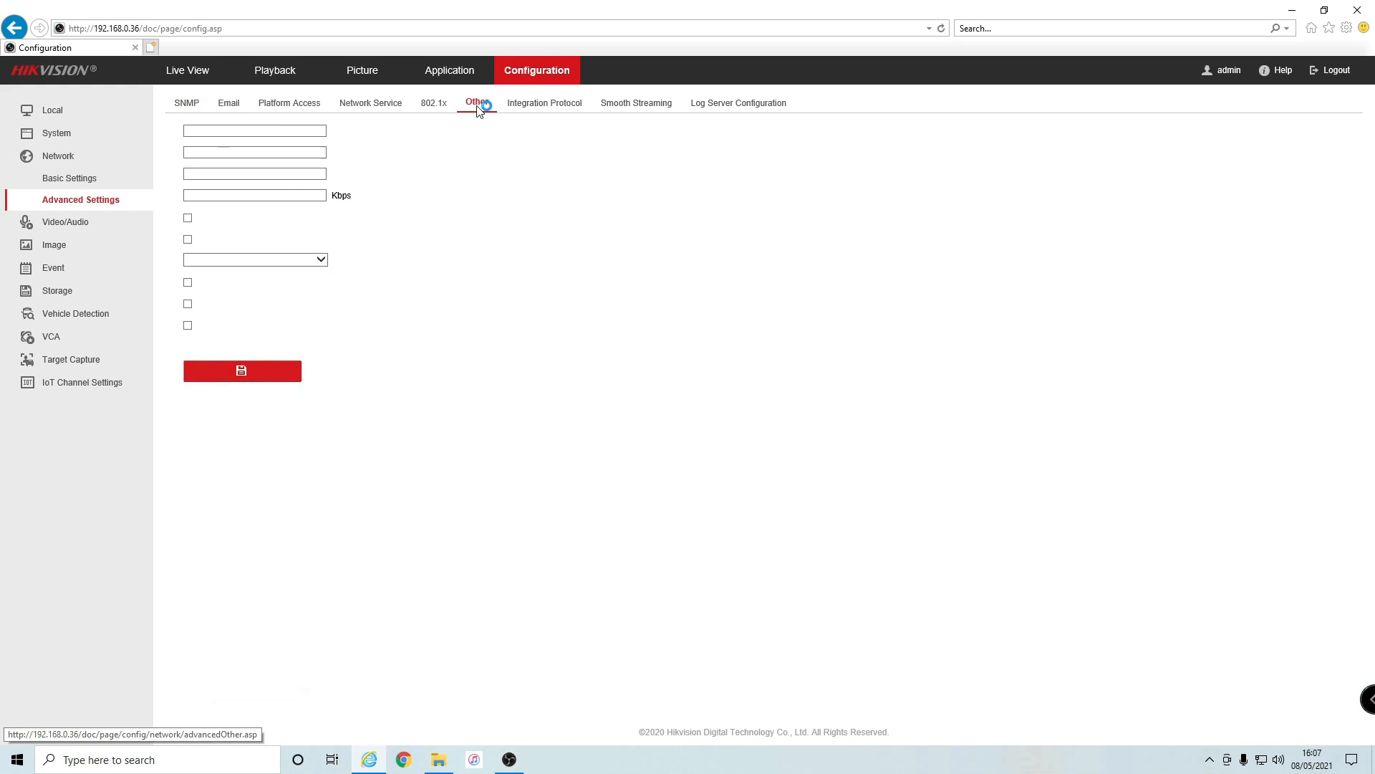
{"action": "left_click", "coordinate": [188, 218]}
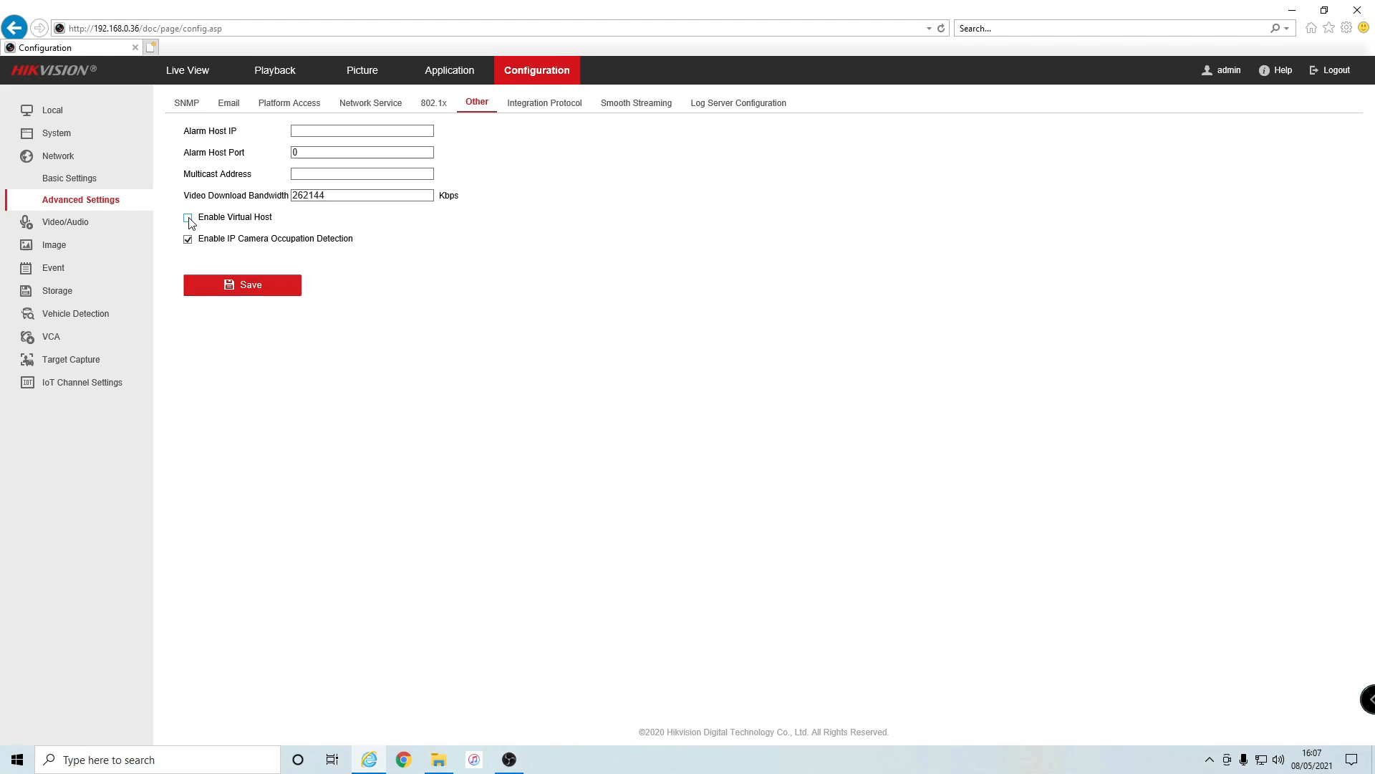
{"action": "left_click", "coordinate": [253, 287]}
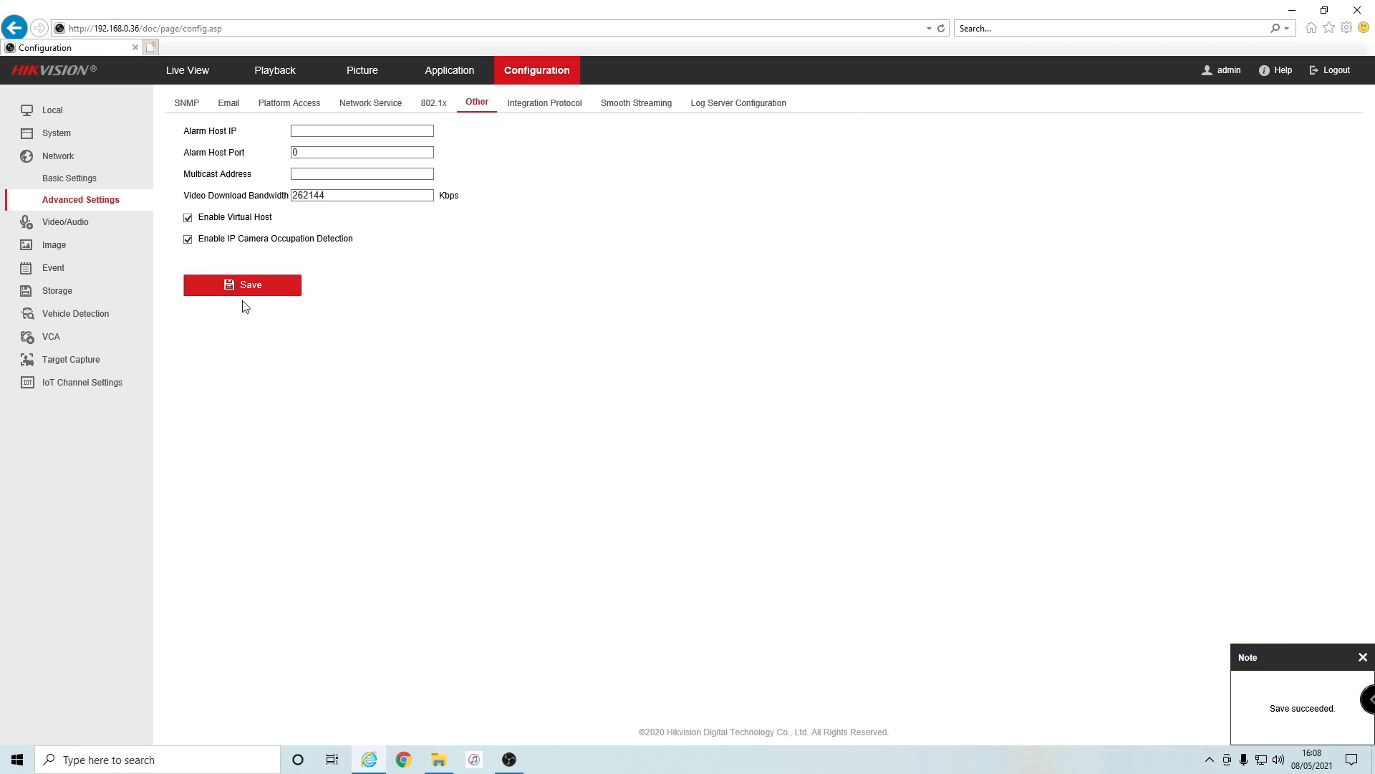
{"action": "left_click", "coordinate": [68, 139]}
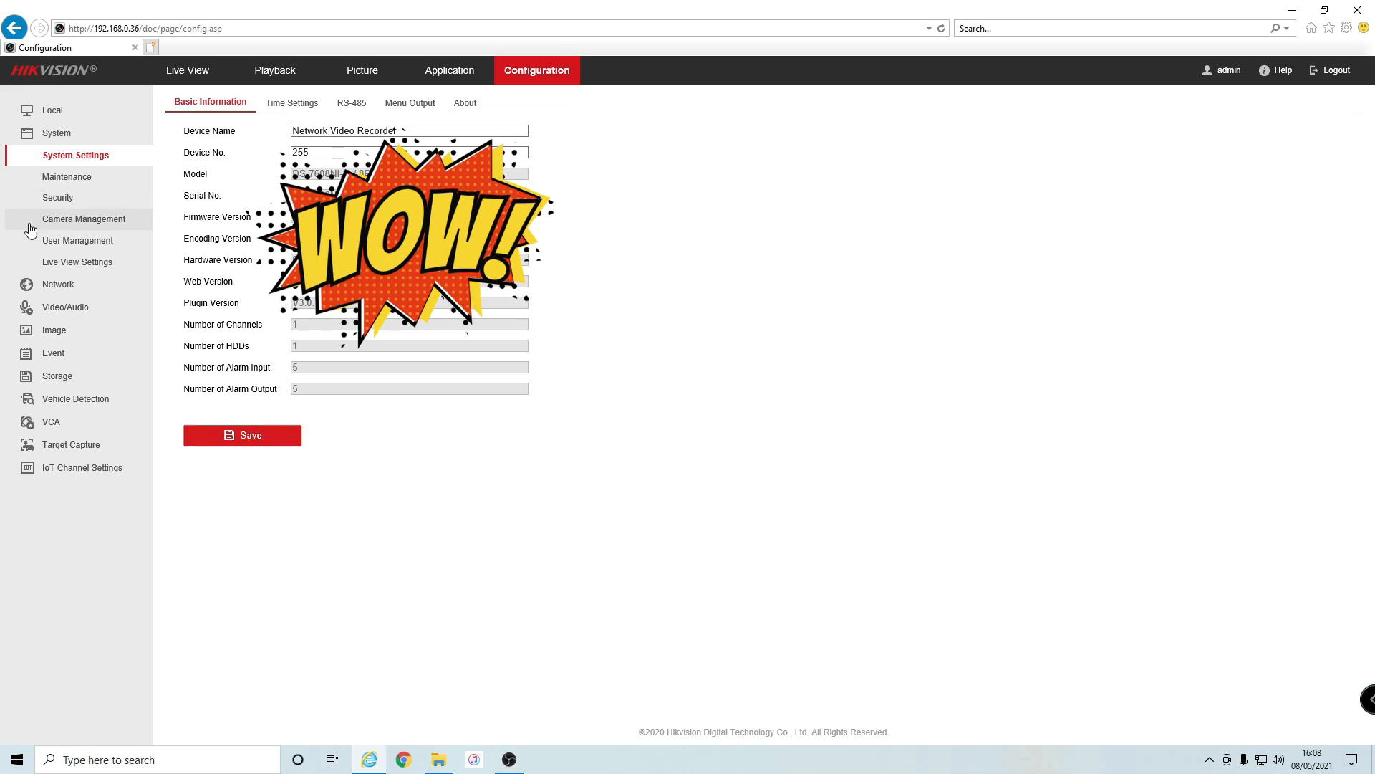
- Open camera D3 Garden's web page from the IP Camera list under Camera Management
{"action": "left_click", "coordinate": [101, 223]}
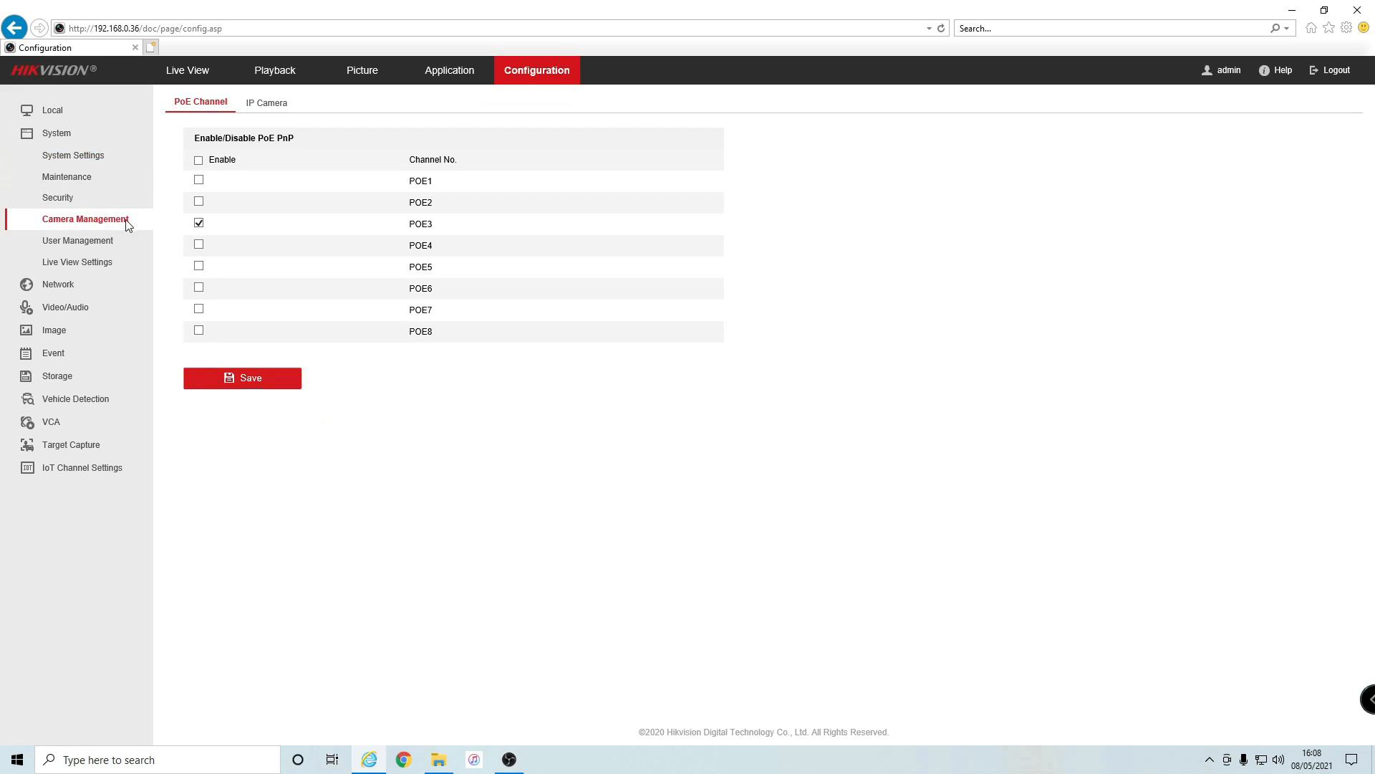
{"action": "left_click", "coordinate": [268, 106]}
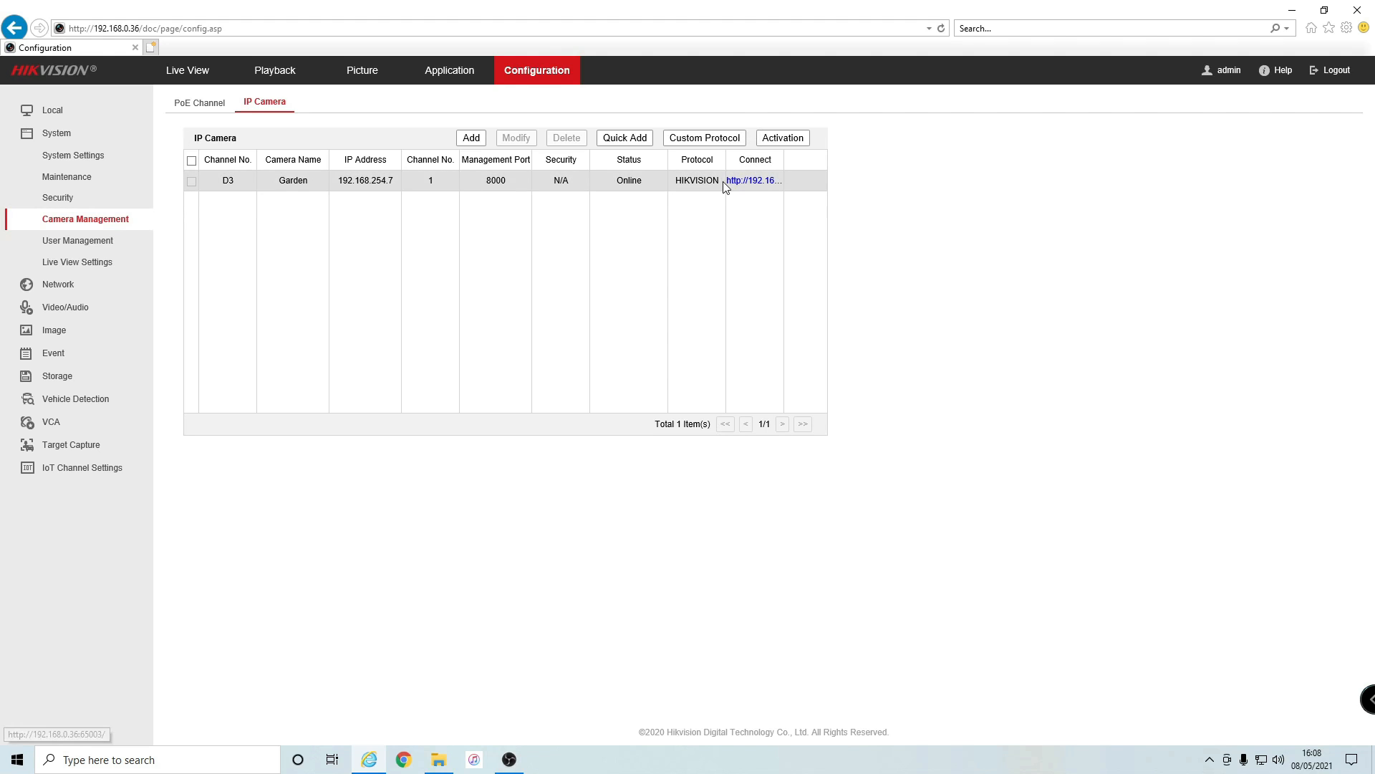
{"action": "left_click", "coordinate": [761, 188]}
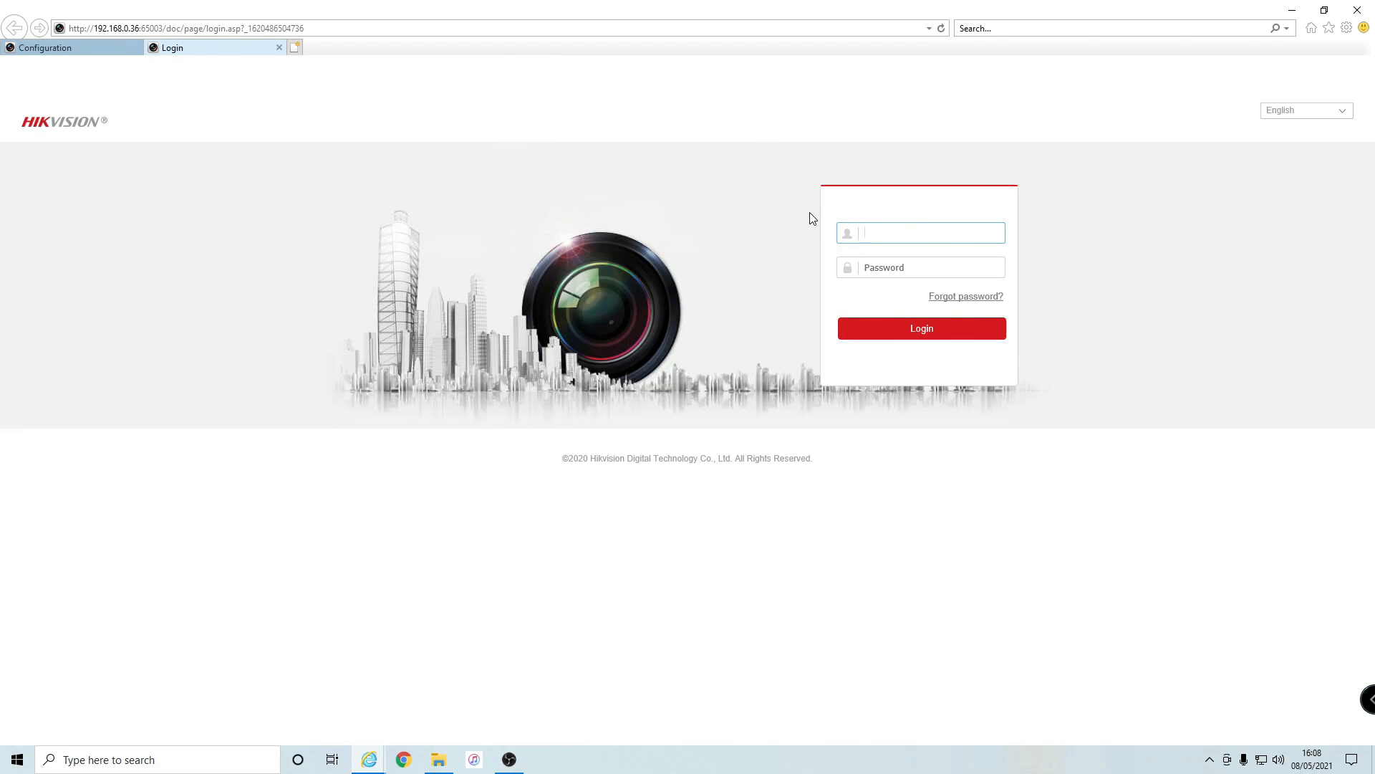
- Log in to the Garden camera with the admin account and its password
{"action": "type", "text": "admin"}
{"action": "key", "text": "Tab"}
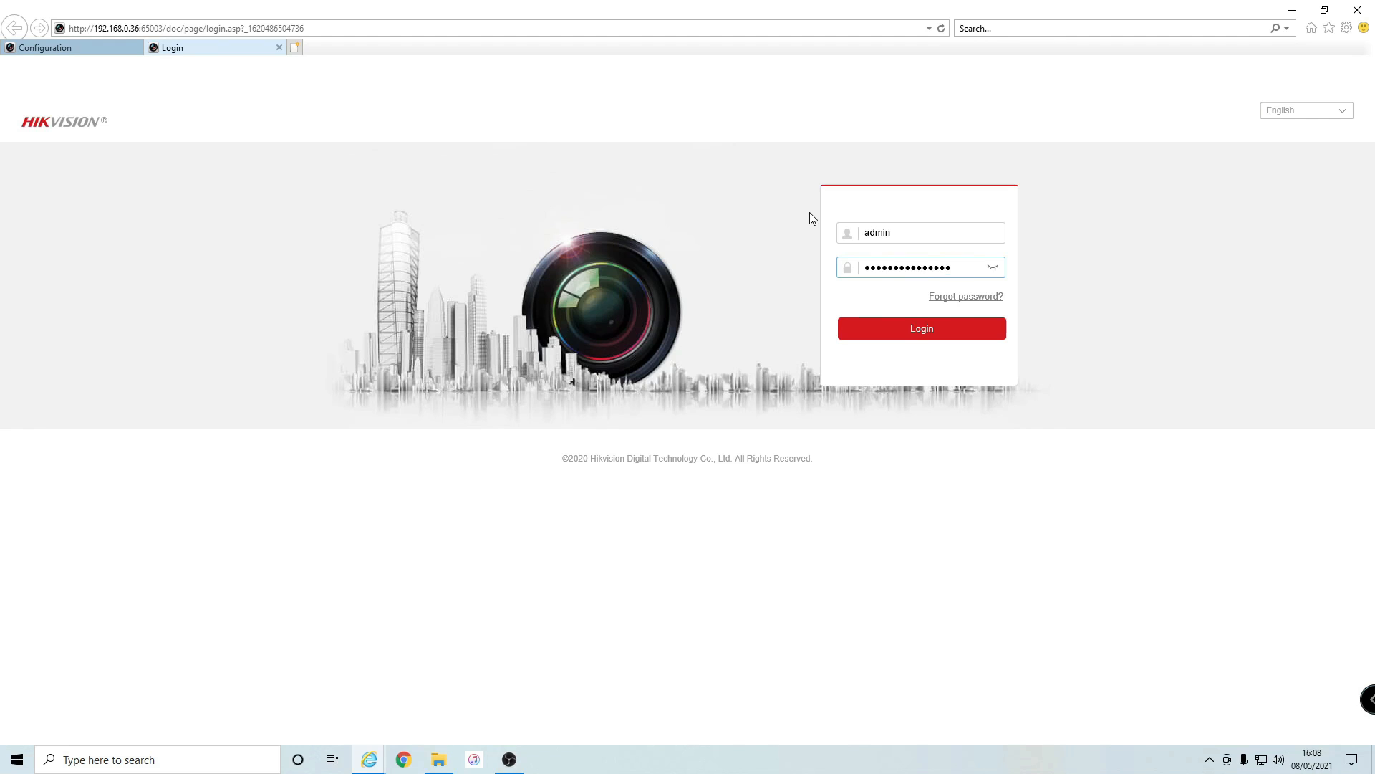
{"action": "key", "text": "Return"}
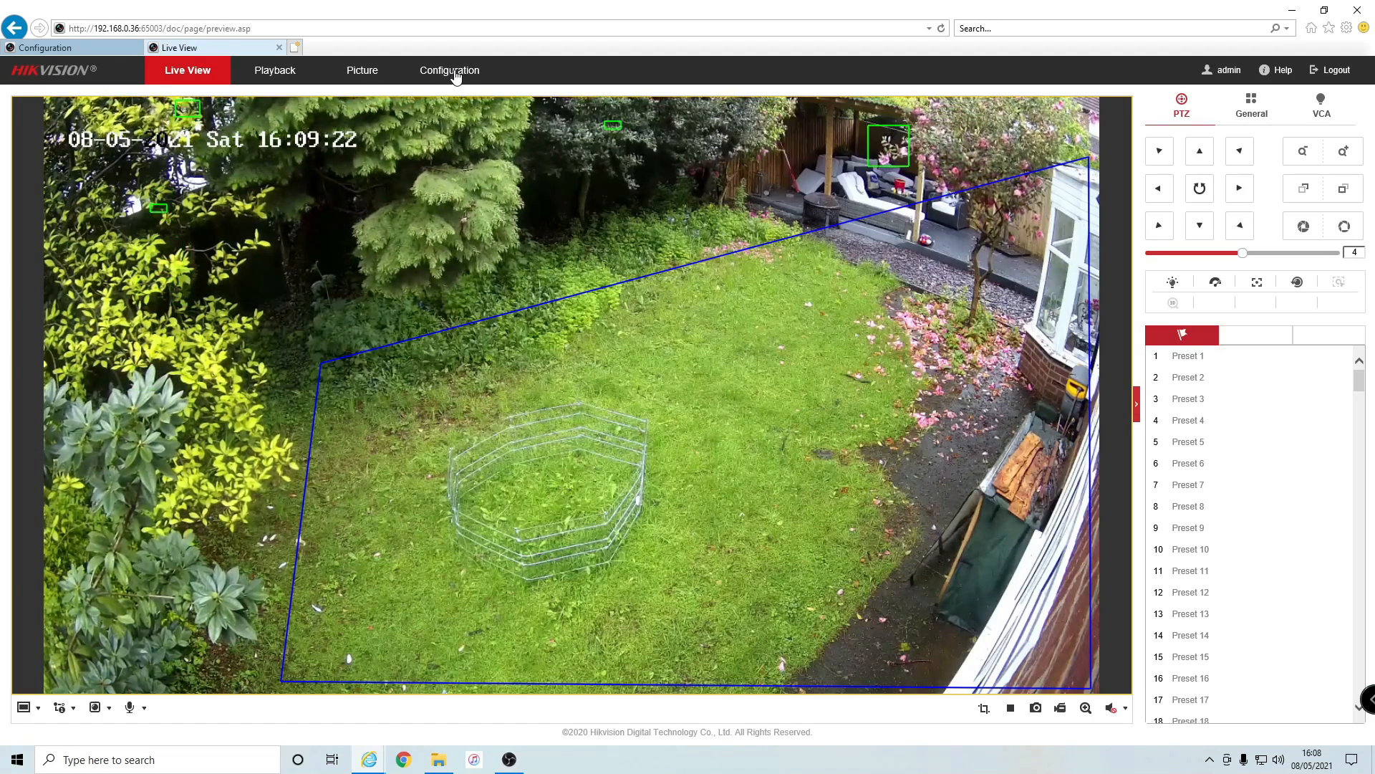
- Open the camera's Event > Smart Event > Intrusion Detection configuration page
{"action": "left_click", "coordinate": [456, 76]}
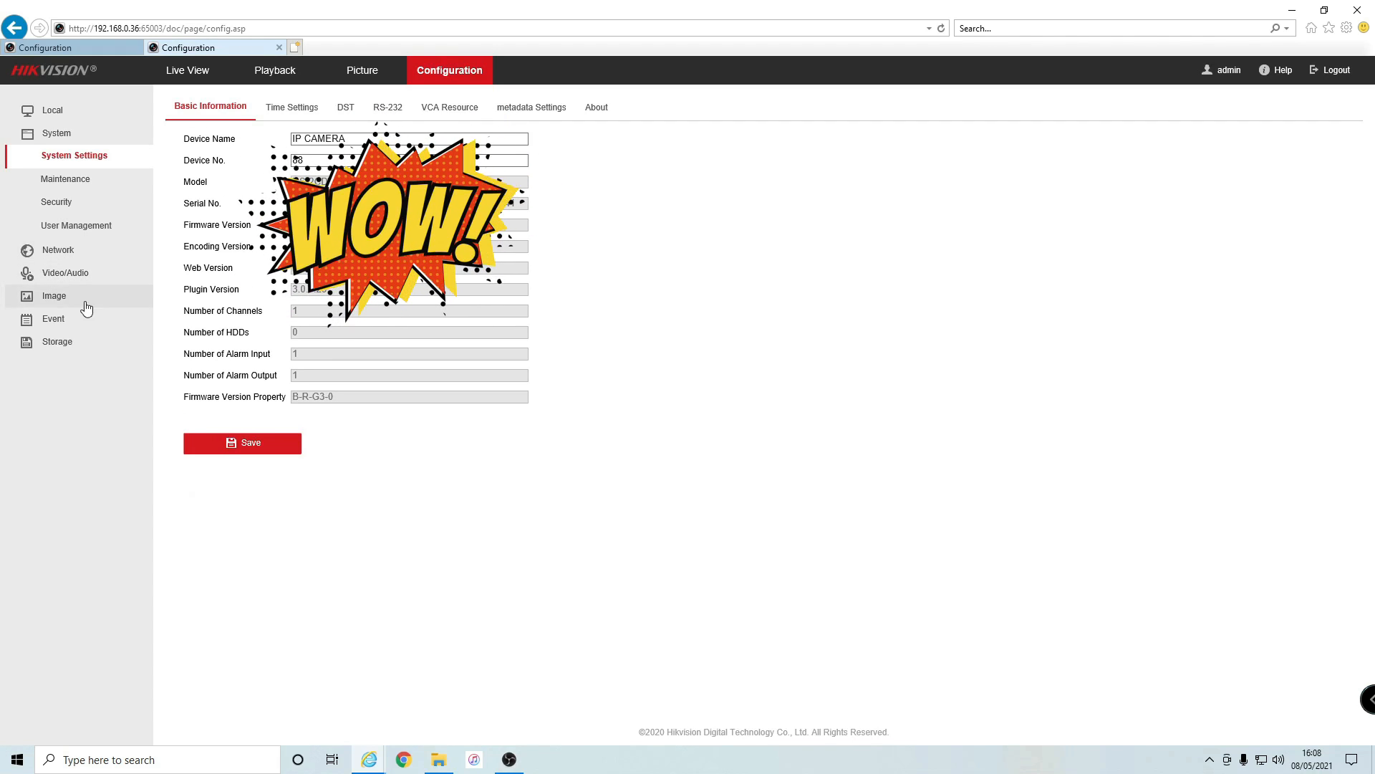
{"action": "left_click", "coordinate": [56, 319]}
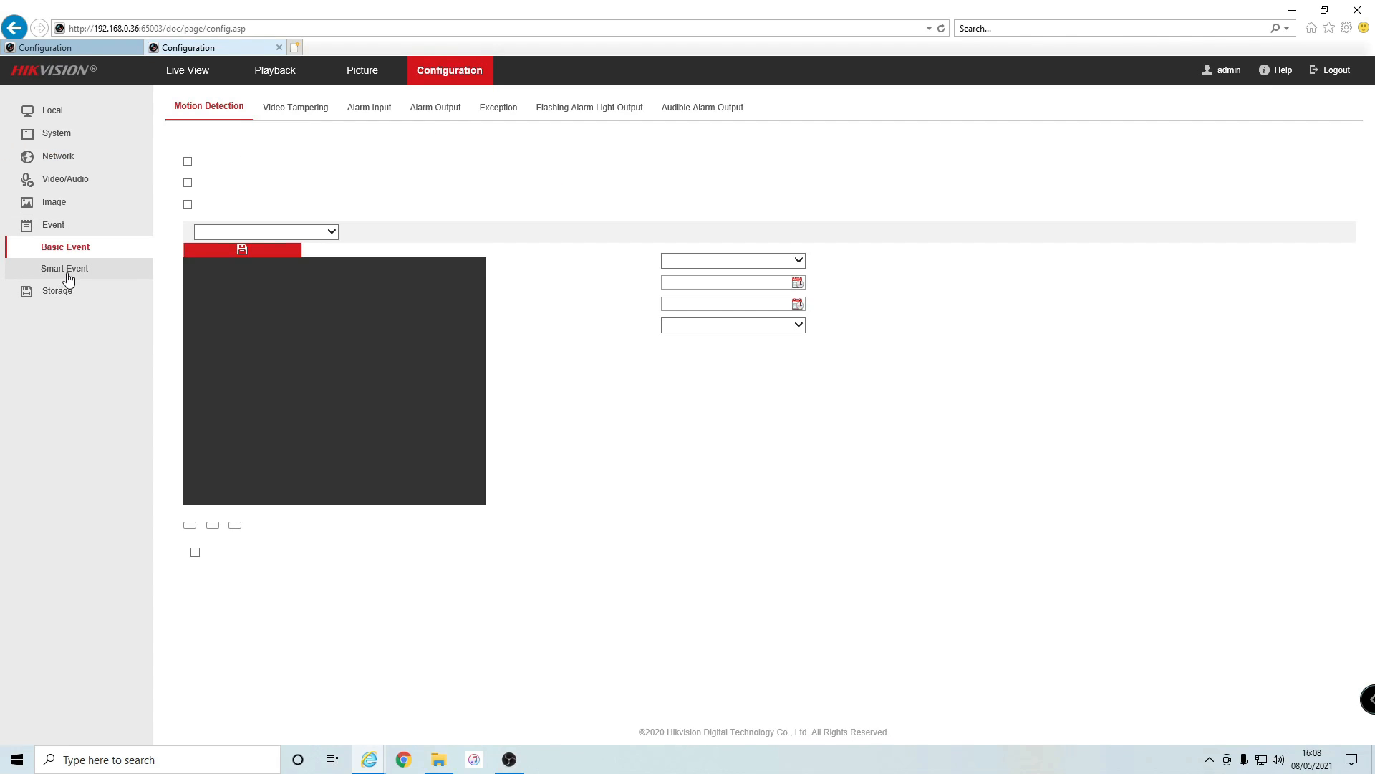
{"action": "left_click", "coordinate": [66, 270]}
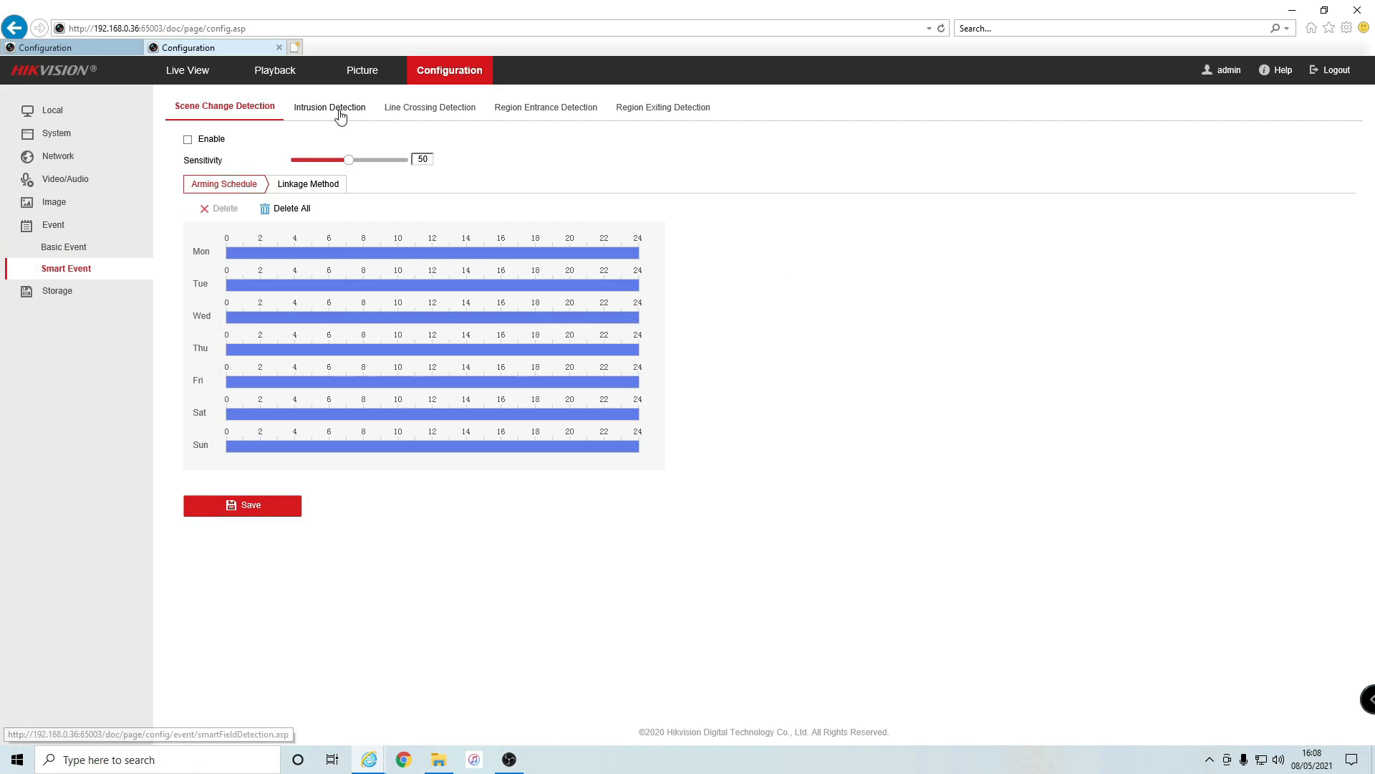
{"action": "left_click", "coordinate": [341, 109]}
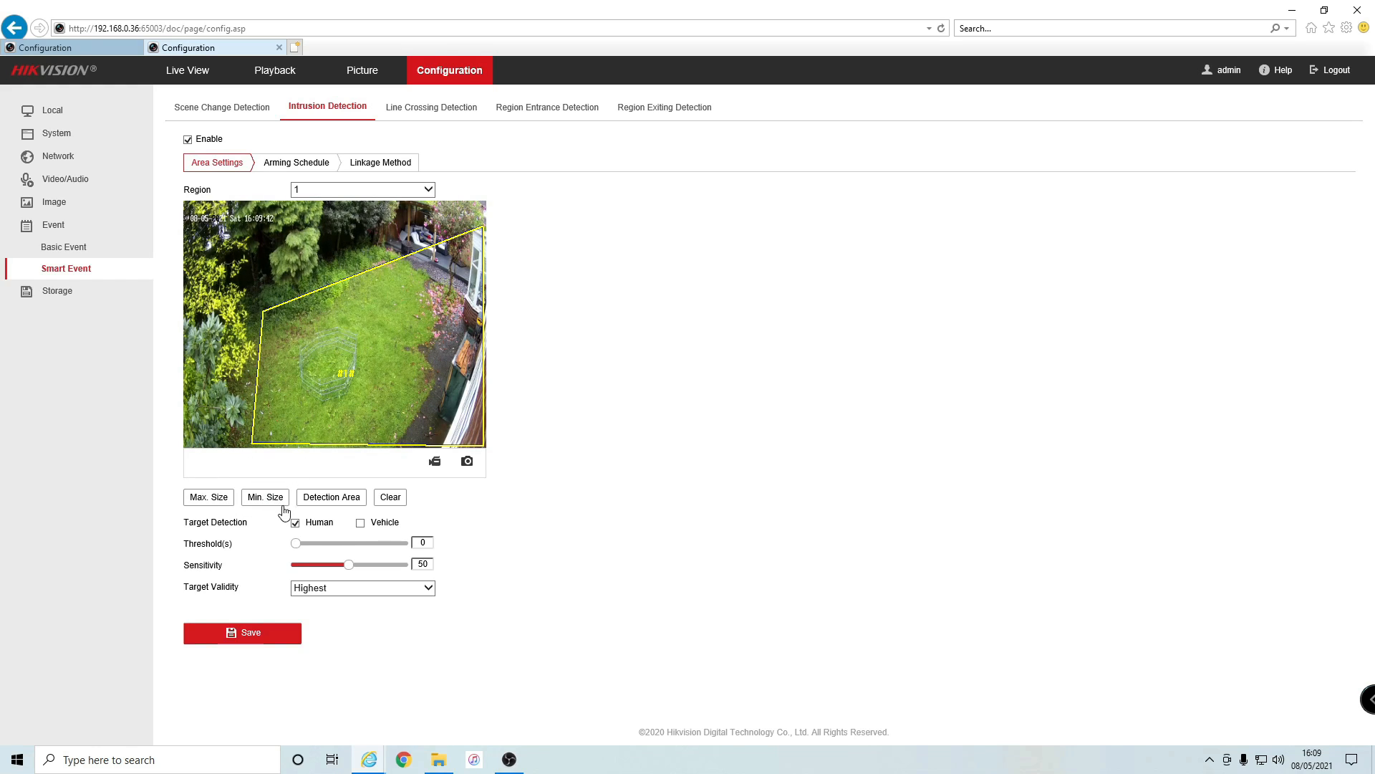
- Draw the minimum target size box on the lawn in the camera's intrusion settings
{"action": "left_click", "coordinate": [106, 49]}
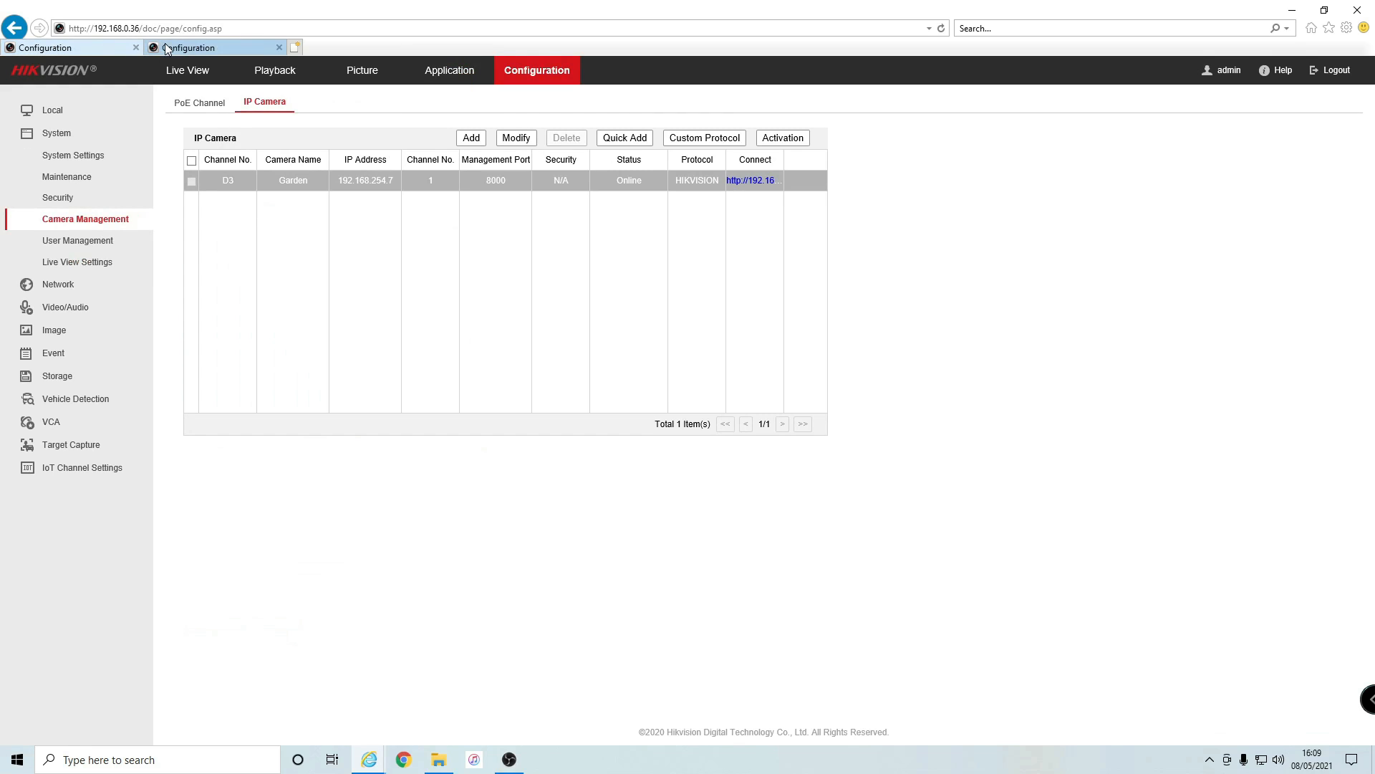
{"action": "left_click", "coordinate": [172, 49]}
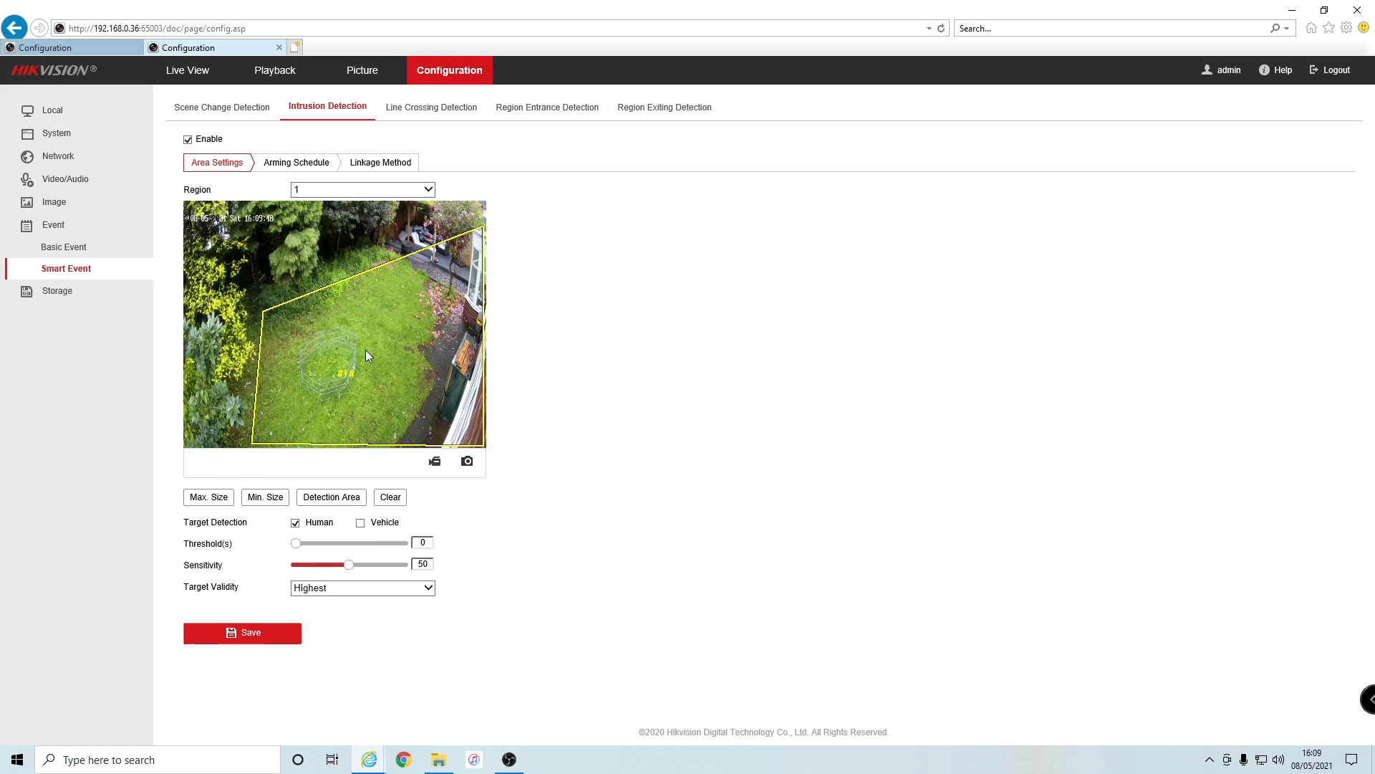
{"action": "left_click_drag", "start_coordinate": [384, 287], "coordinate": [400, 324]}
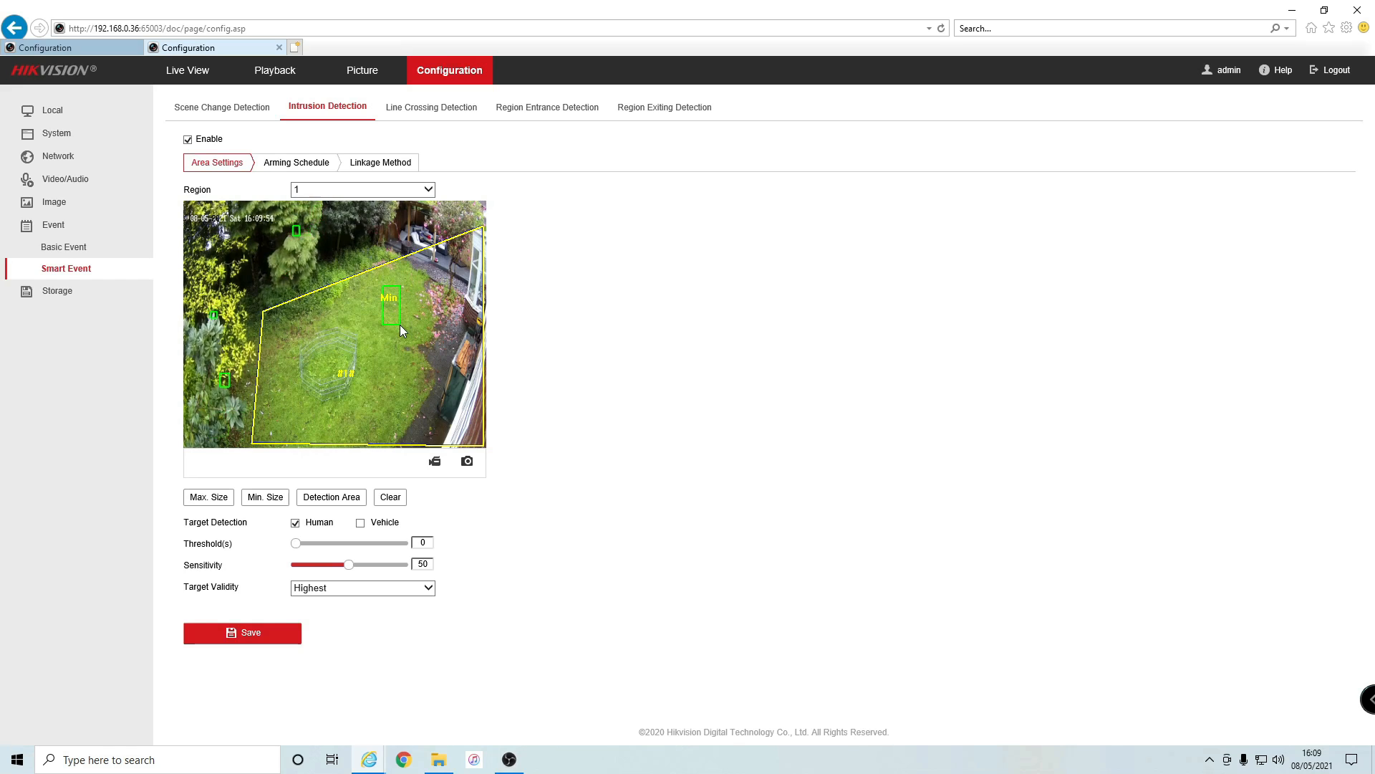
{"action": "left_click_drag", "start_coordinate": [400, 324], "coordinate": [401, 329]}
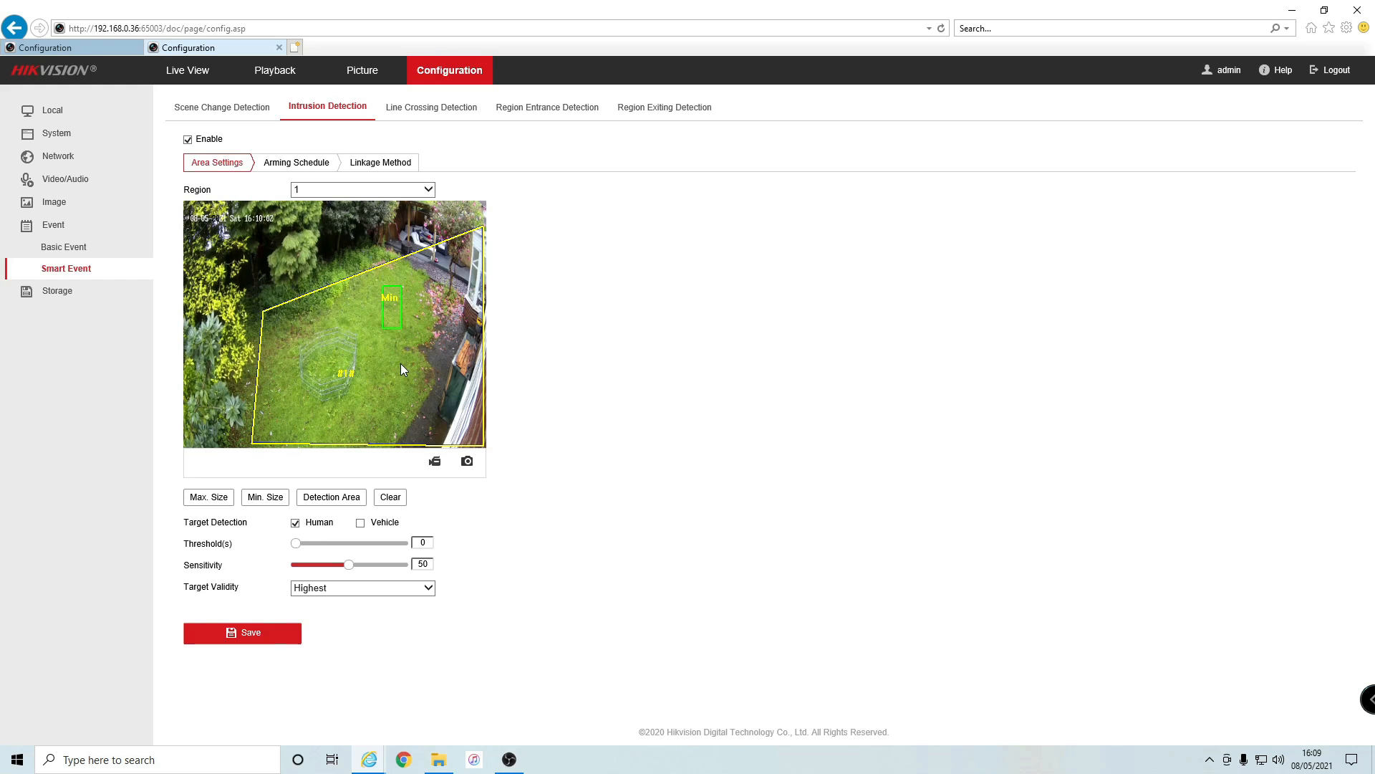
- Draw a larger maximum target size box over the lawn and save the target sizes
{"action": "left_click", "coordinate": [209, 497]}
{"action": "left_click_drag", "start_coordinate": [308, 240], "coordinate": [380, 372]}
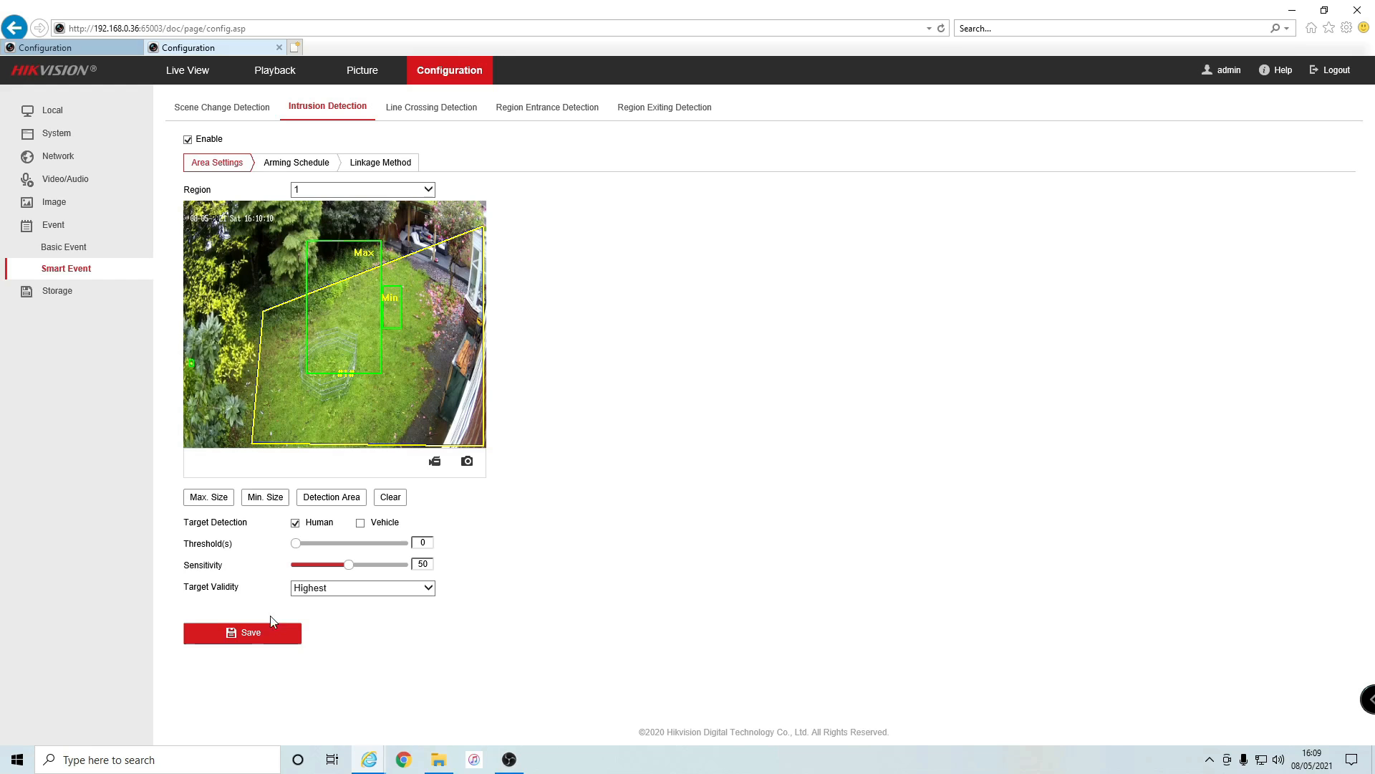
{"action": "left_click", "coordinate": [250, 644]}
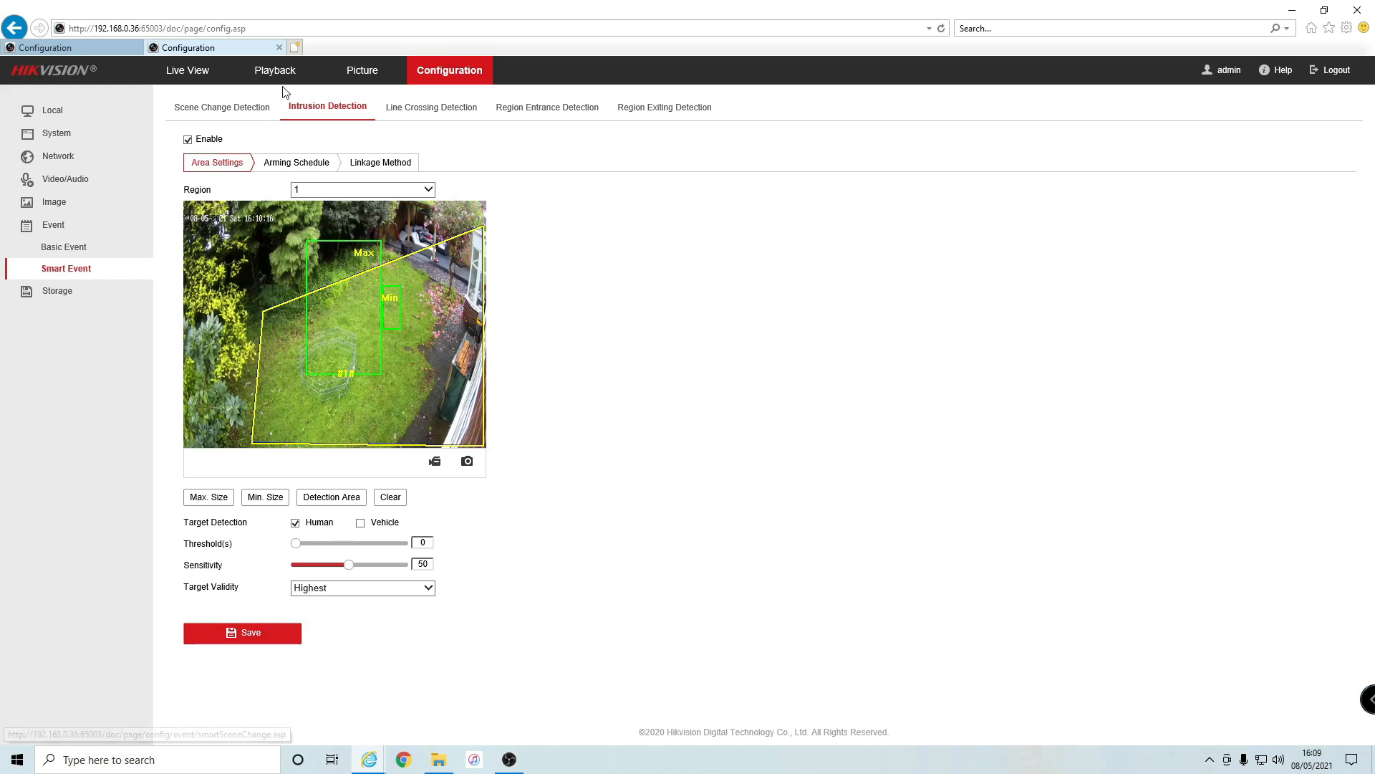
- Close the camera's tab and return to the NVR's Live View
{"action": "left_click", "coordinate": [278, 47]}
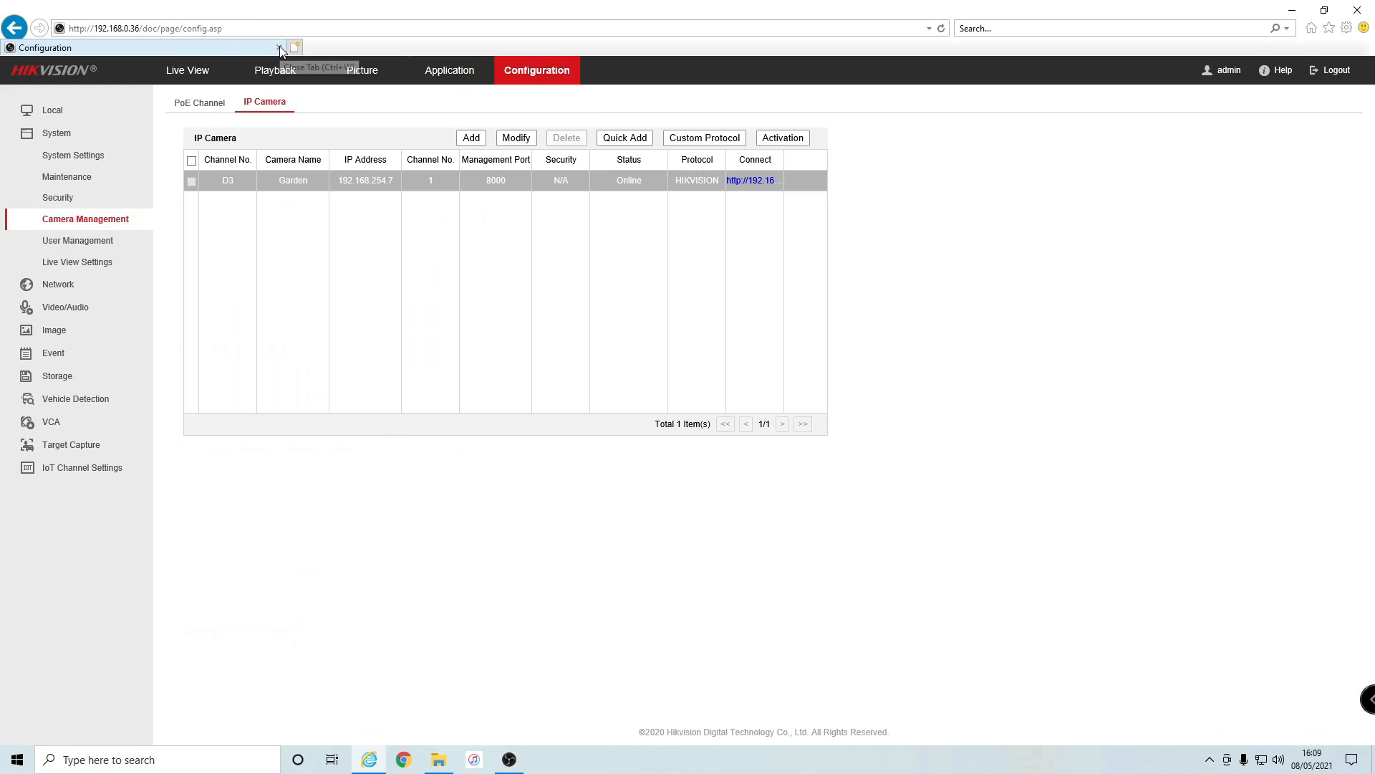
{"action": "left_click", "coordinate": [179, 74]}
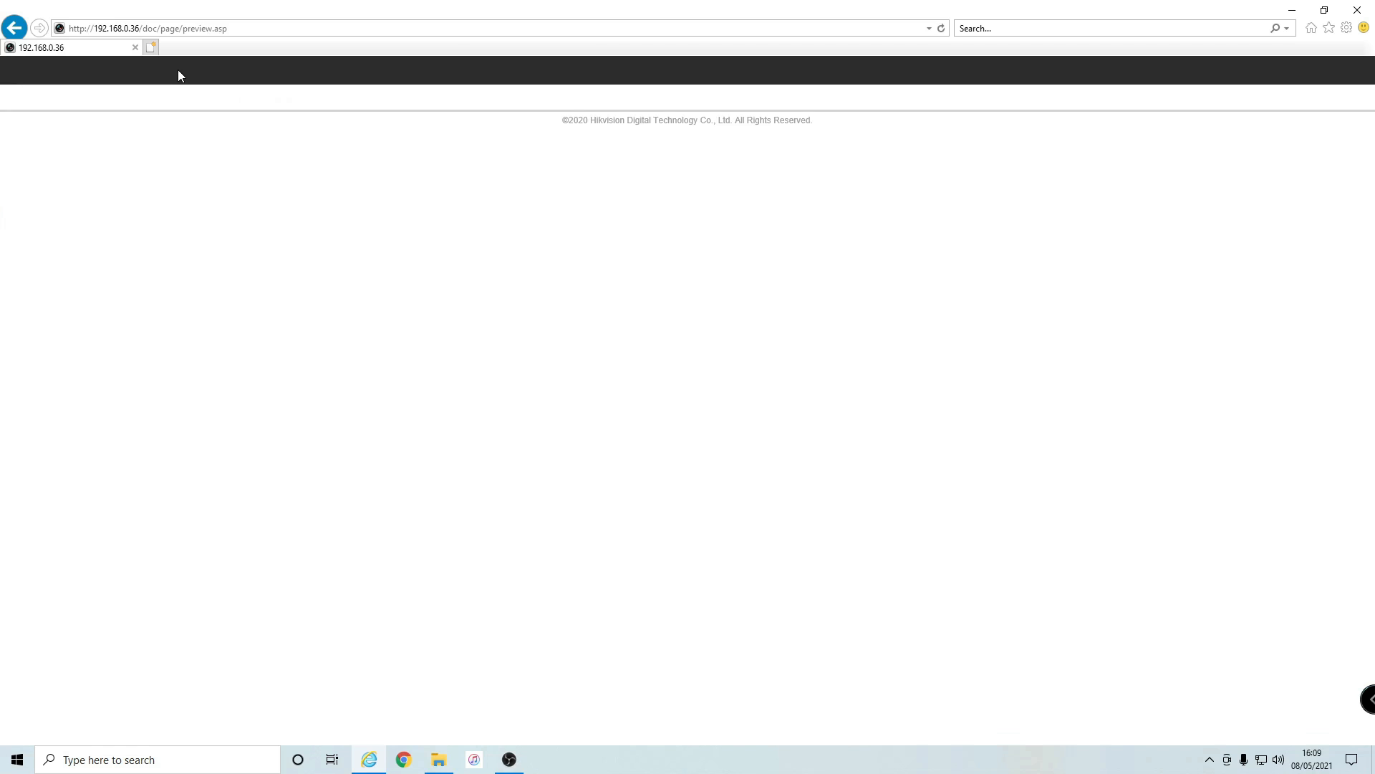